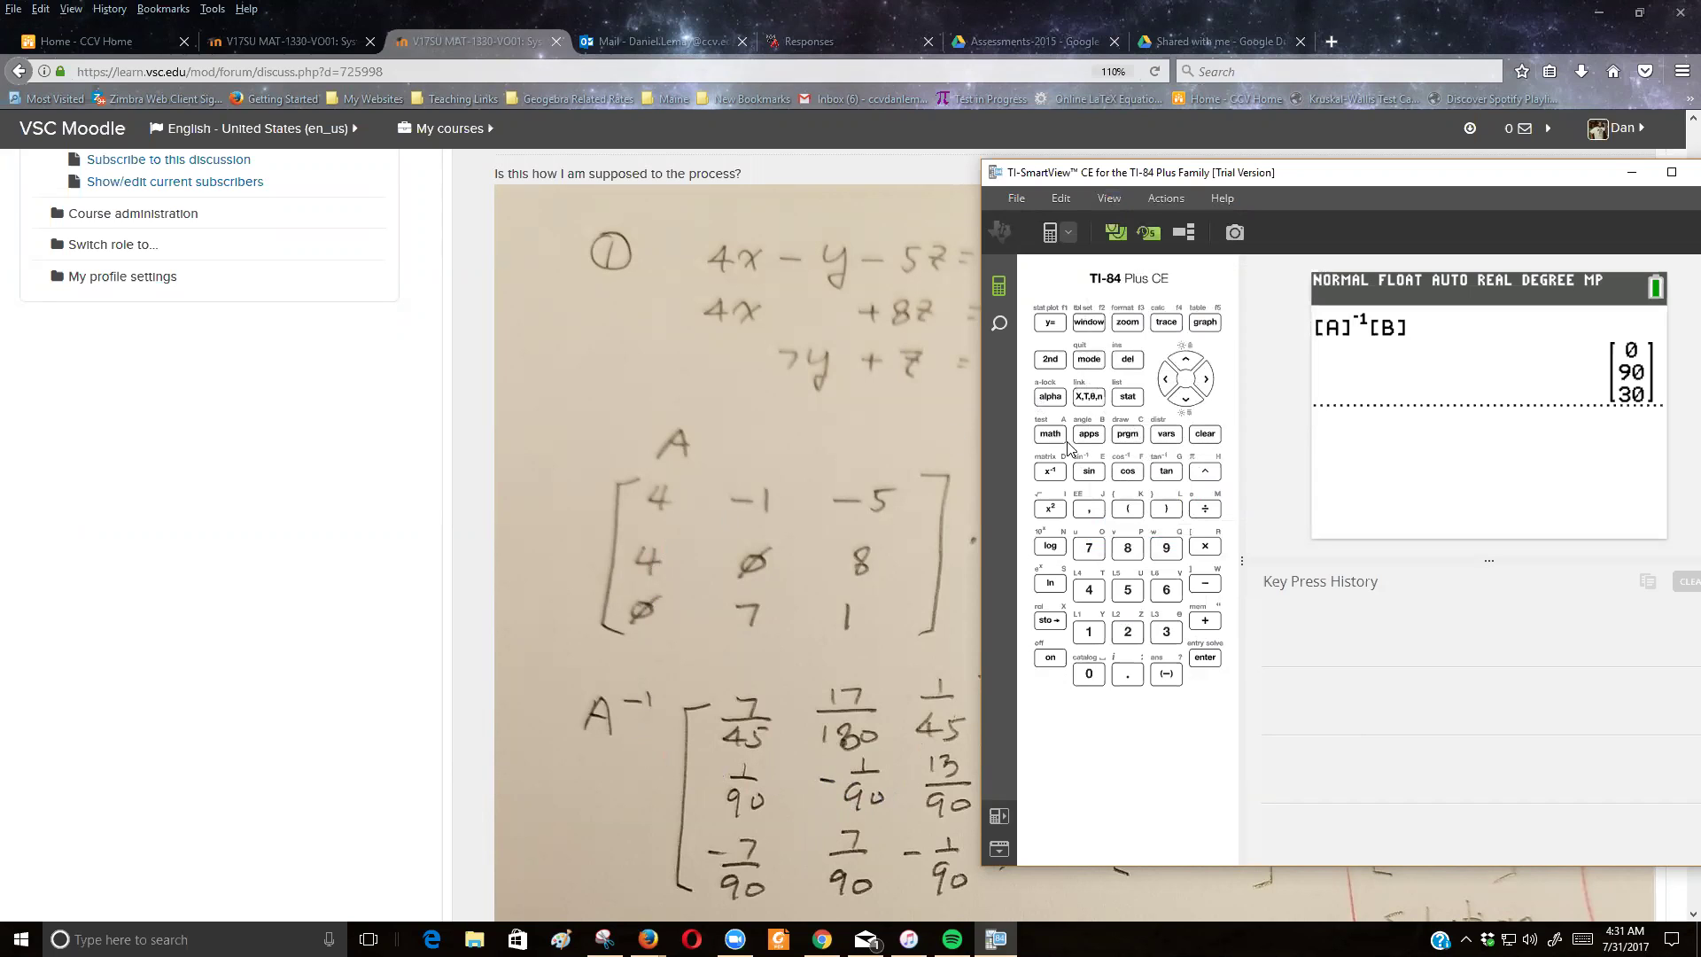
Step: Open matrix [A] from the MATRIX EDIT menu, showing entries 0.2, 0.3, 0.5 / 1, 1, 1 / 0, −1, 3
{"action": "left_click", "coordinate": [1051, 360]}
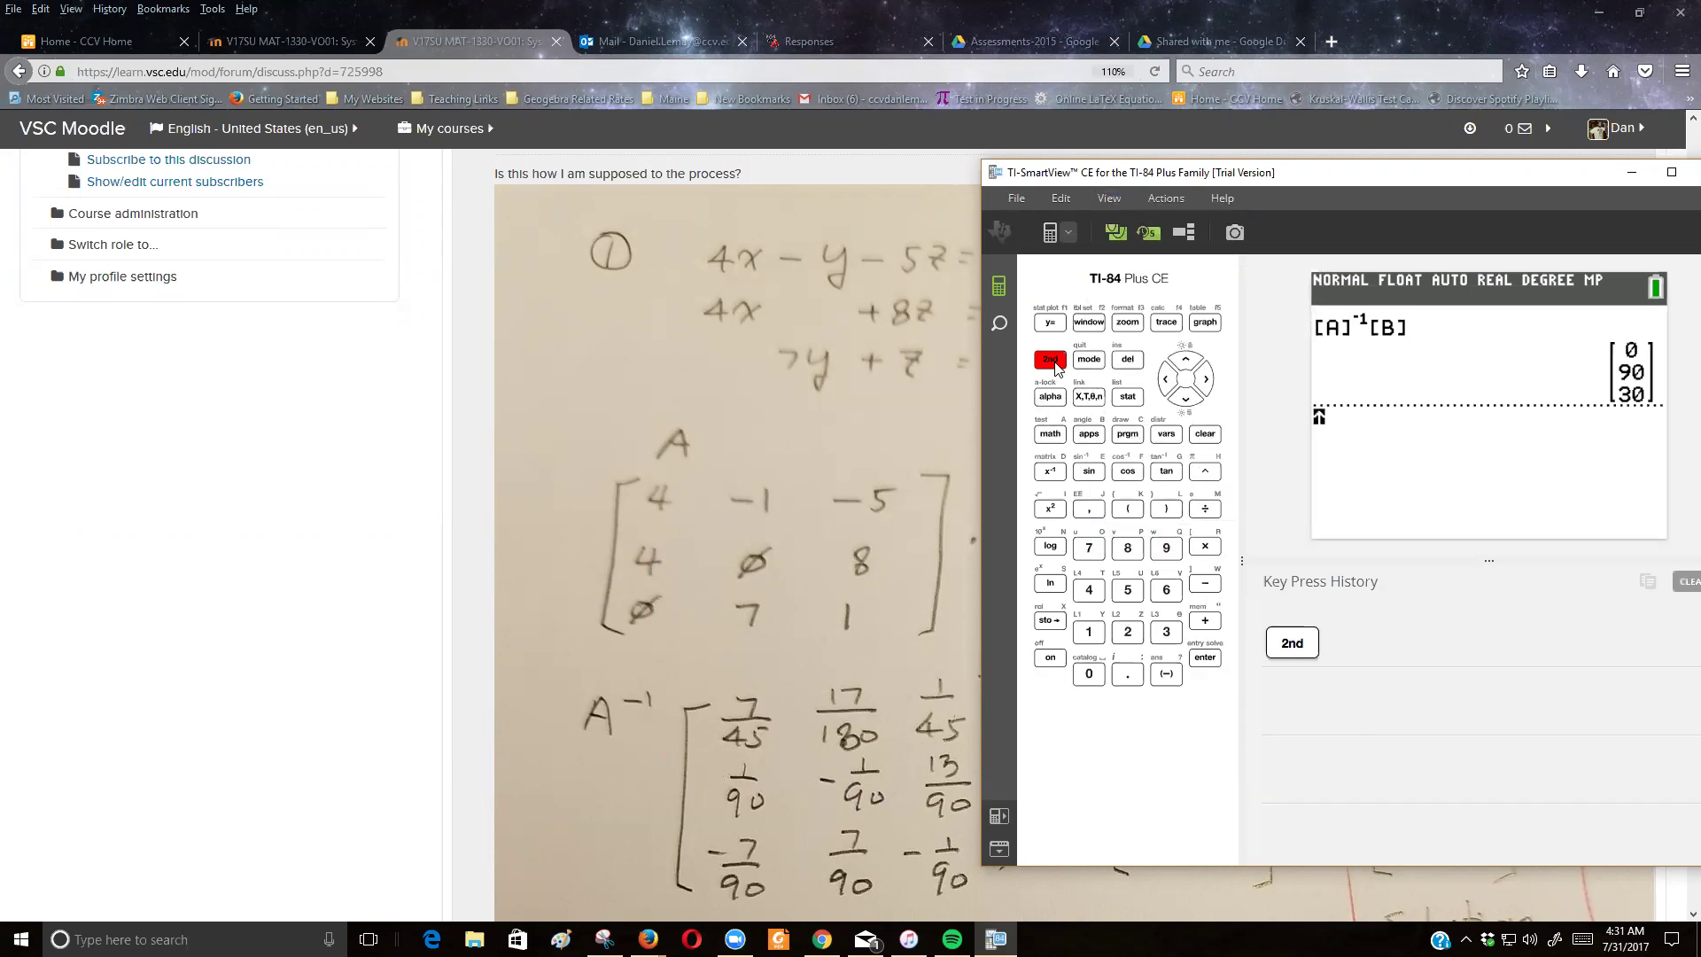
{"action": "left_click", "coordinate": [1047, 472]}
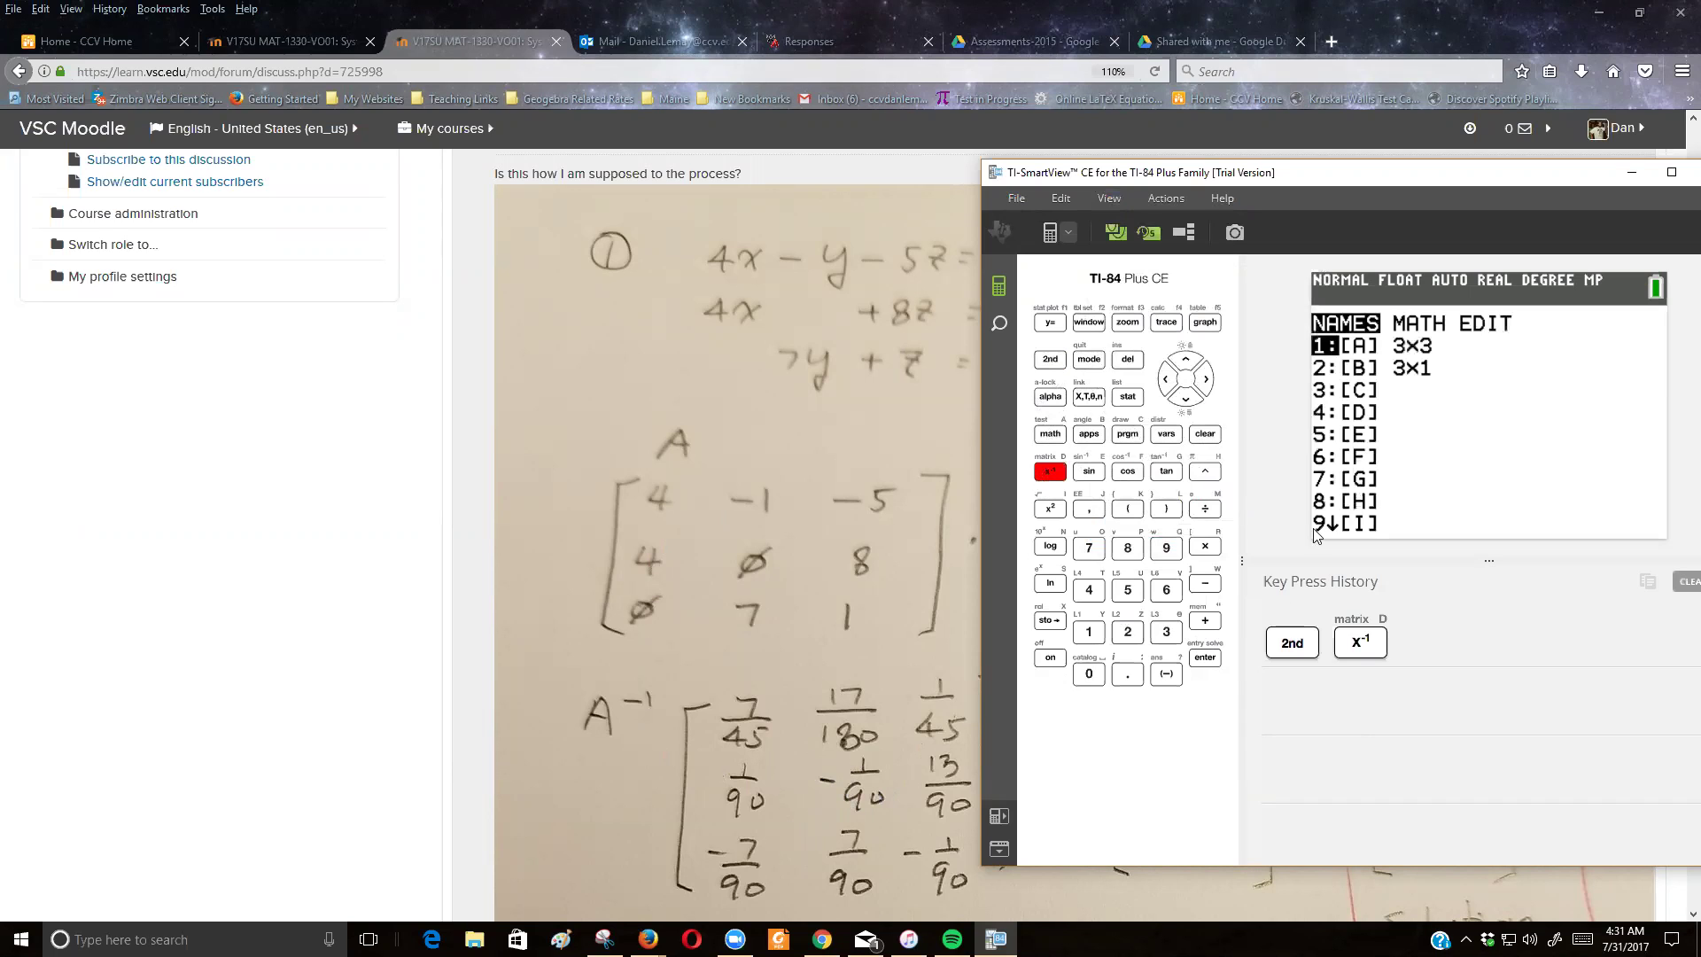
{"action": "left_click", "coordinate": [1167, 379]}
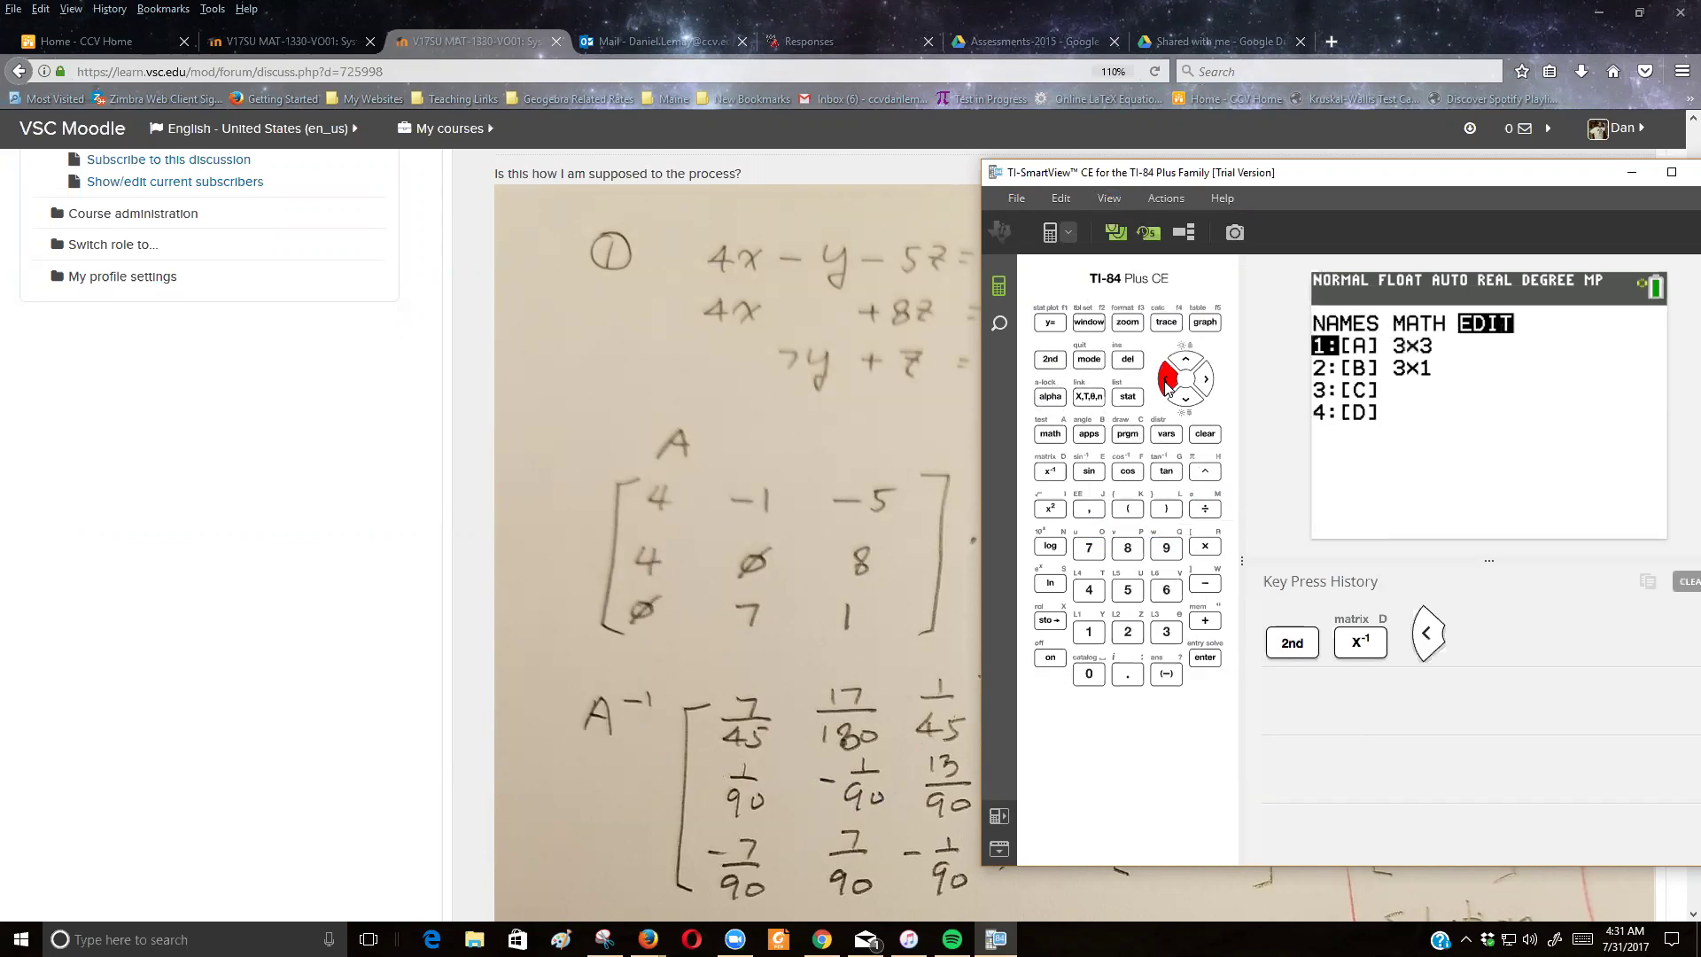
{"action": "left_click", "coordinate": [1205, 660]}
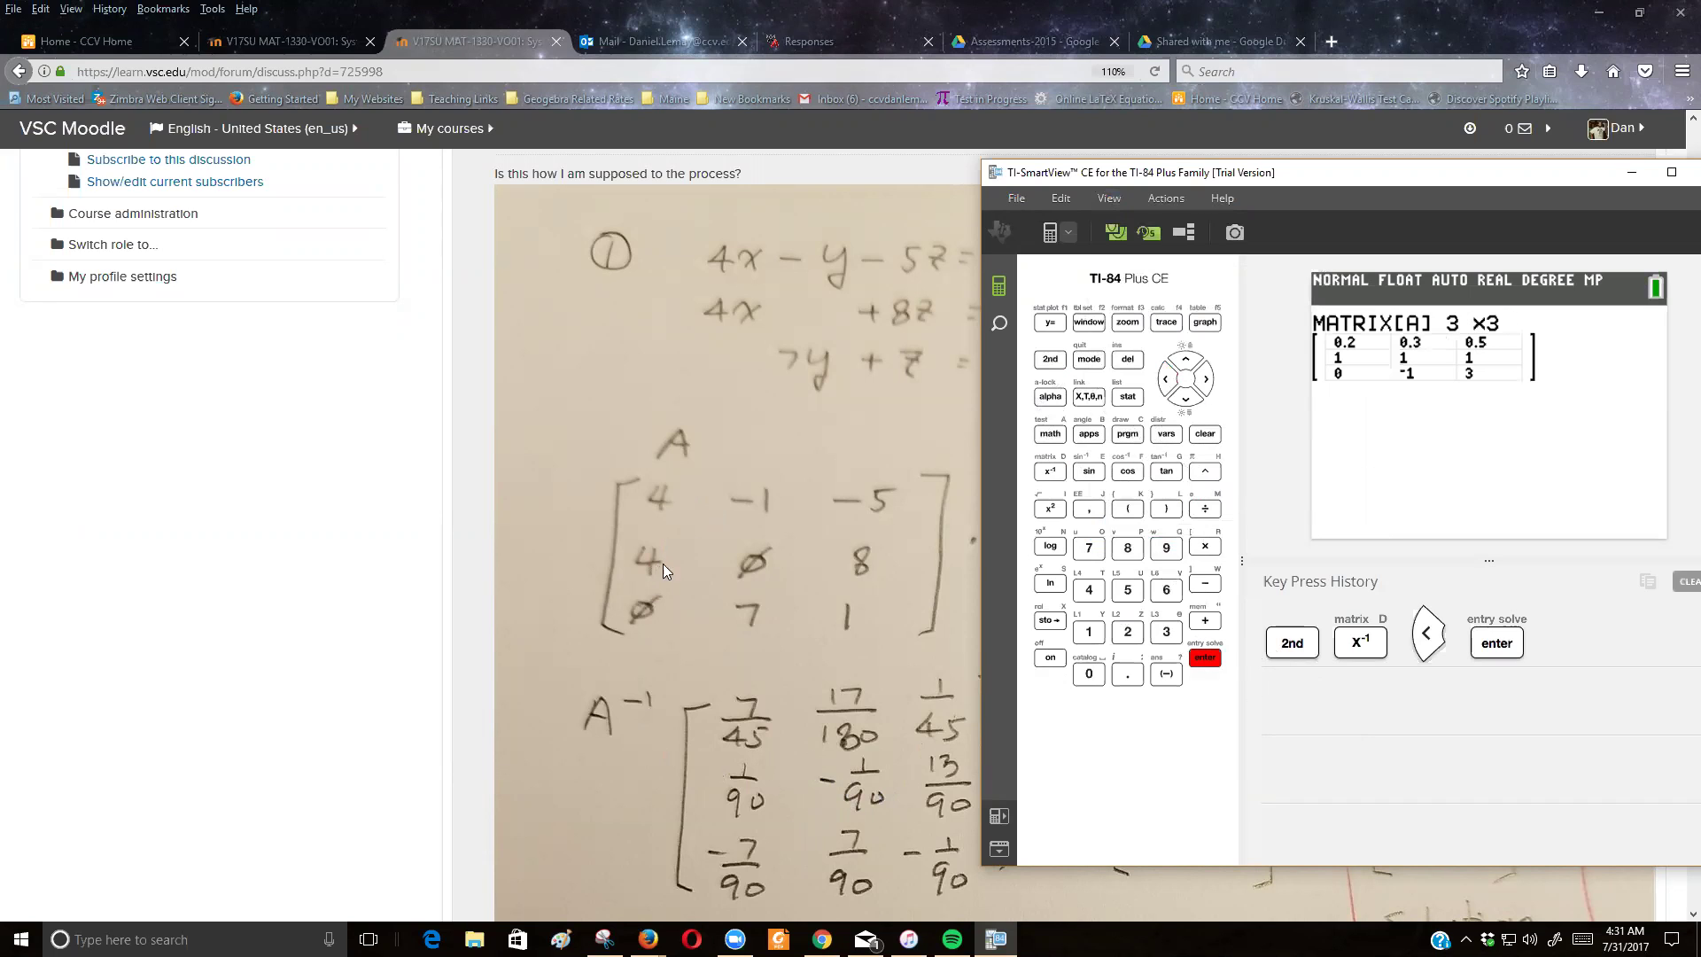
Step: Keep [A] at 3×3 and enter its first row: 4, −1, −5
{"action": "left_click", "coordinate": [1206, 659]}
{"action": "left_click", "coordinate": [1207, 659]}
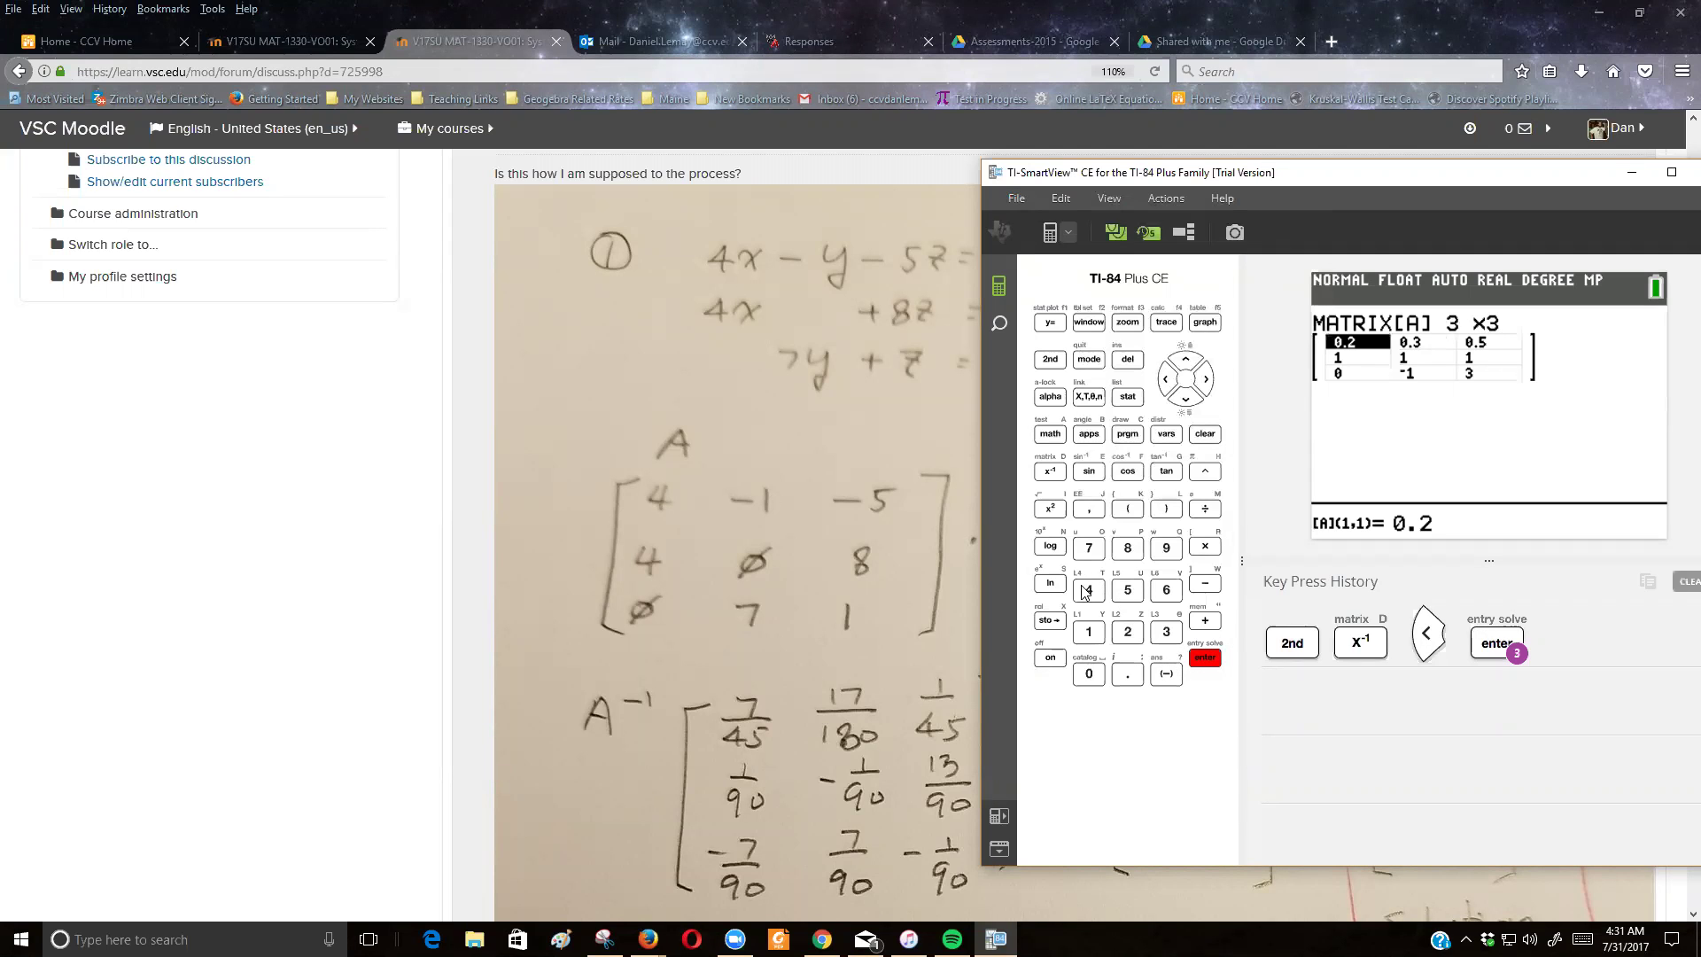
{"action": "left_click", "coordinate": [1088, 592]}
{"action": "left_click", "coordinate": [1205, 657]}
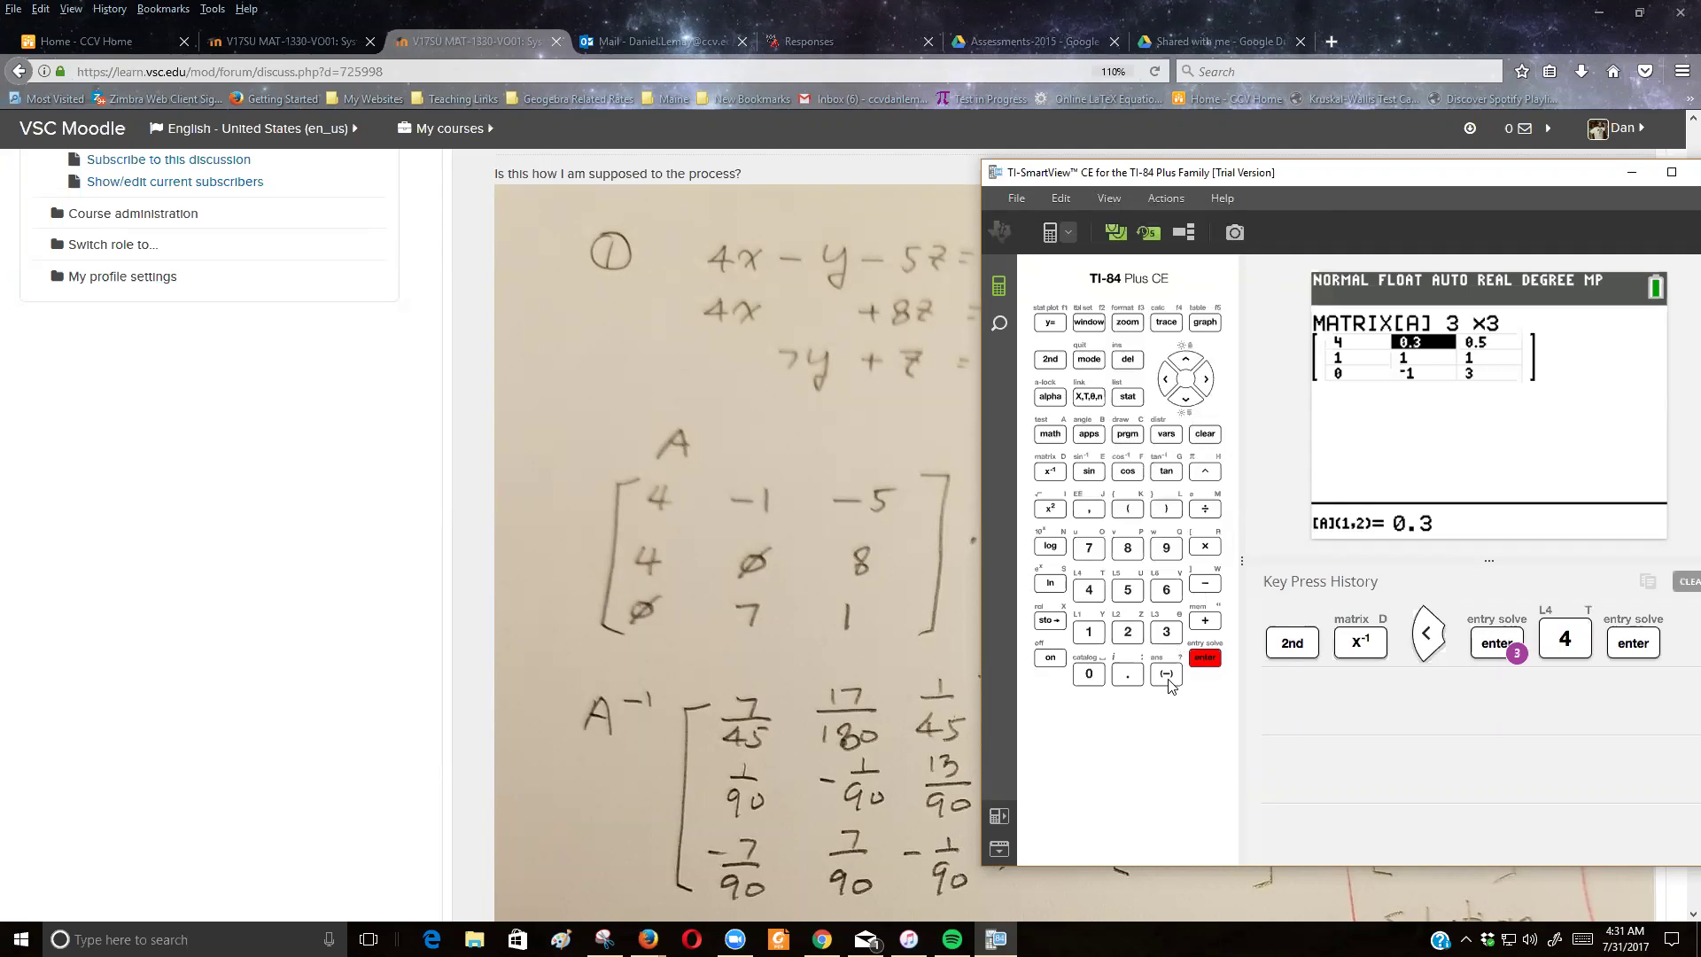
{"action": "left_click", "coordinate": [1167, 675]}
{"action": "left_click", "coordinate": [1089, 632]}
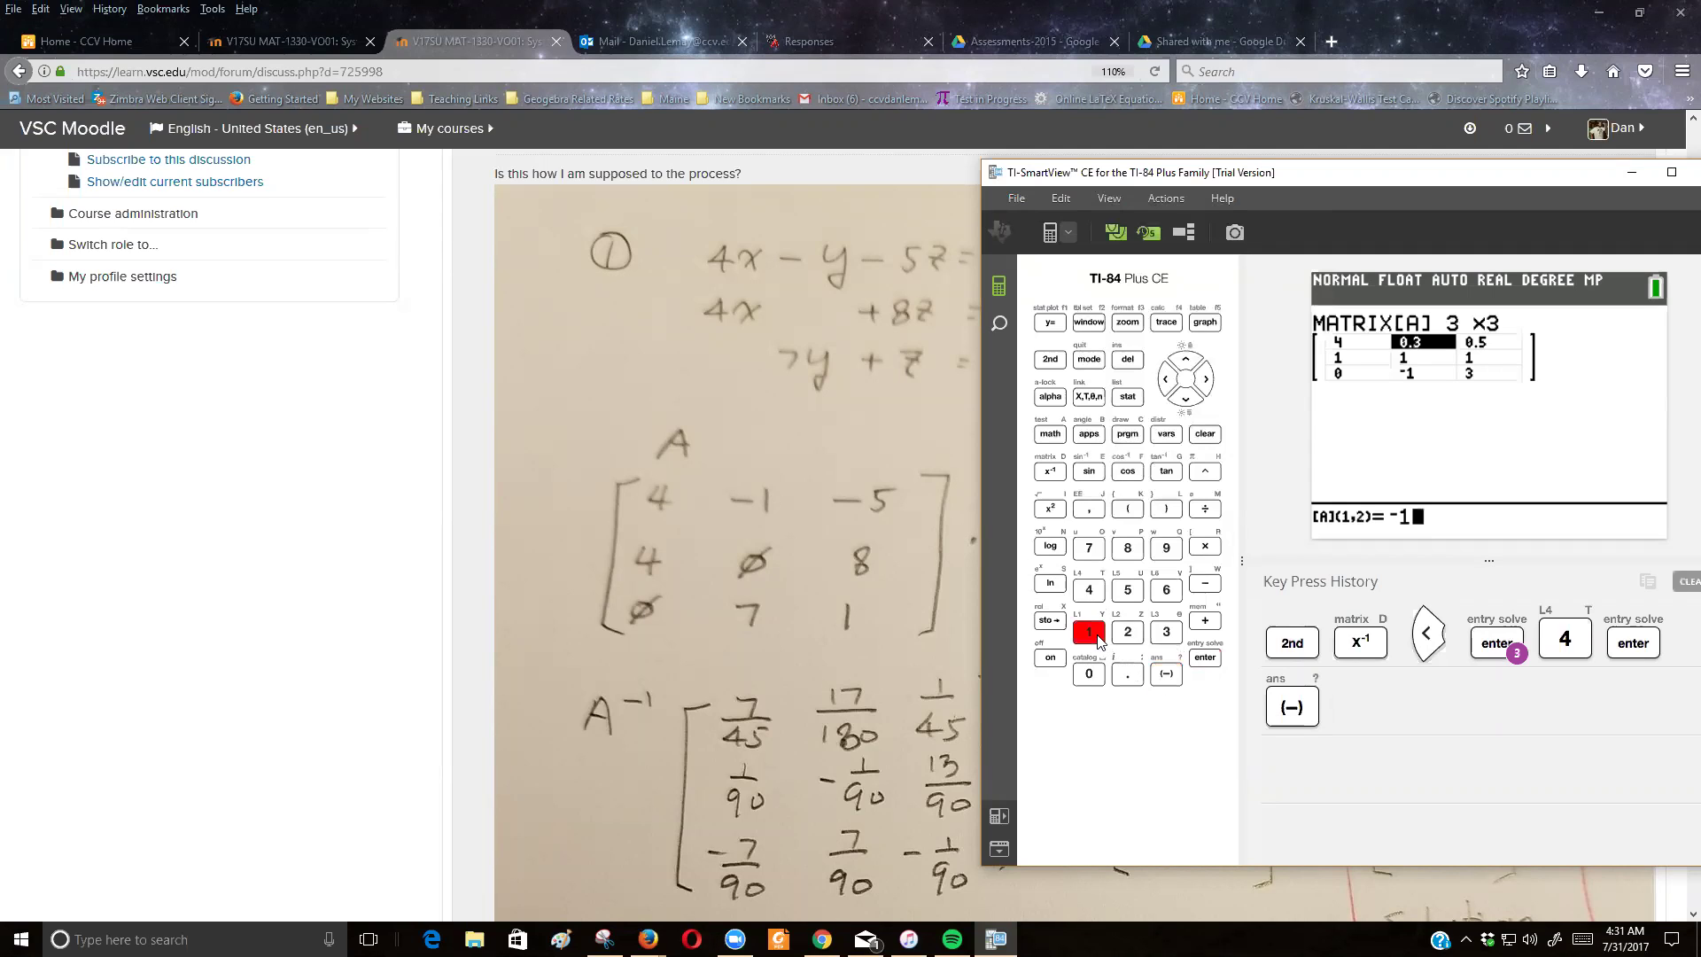
{"action": "left_click", "coordinate": [1205, 660]}
{"action": "left_click", "coordinate": [1166, 675]}
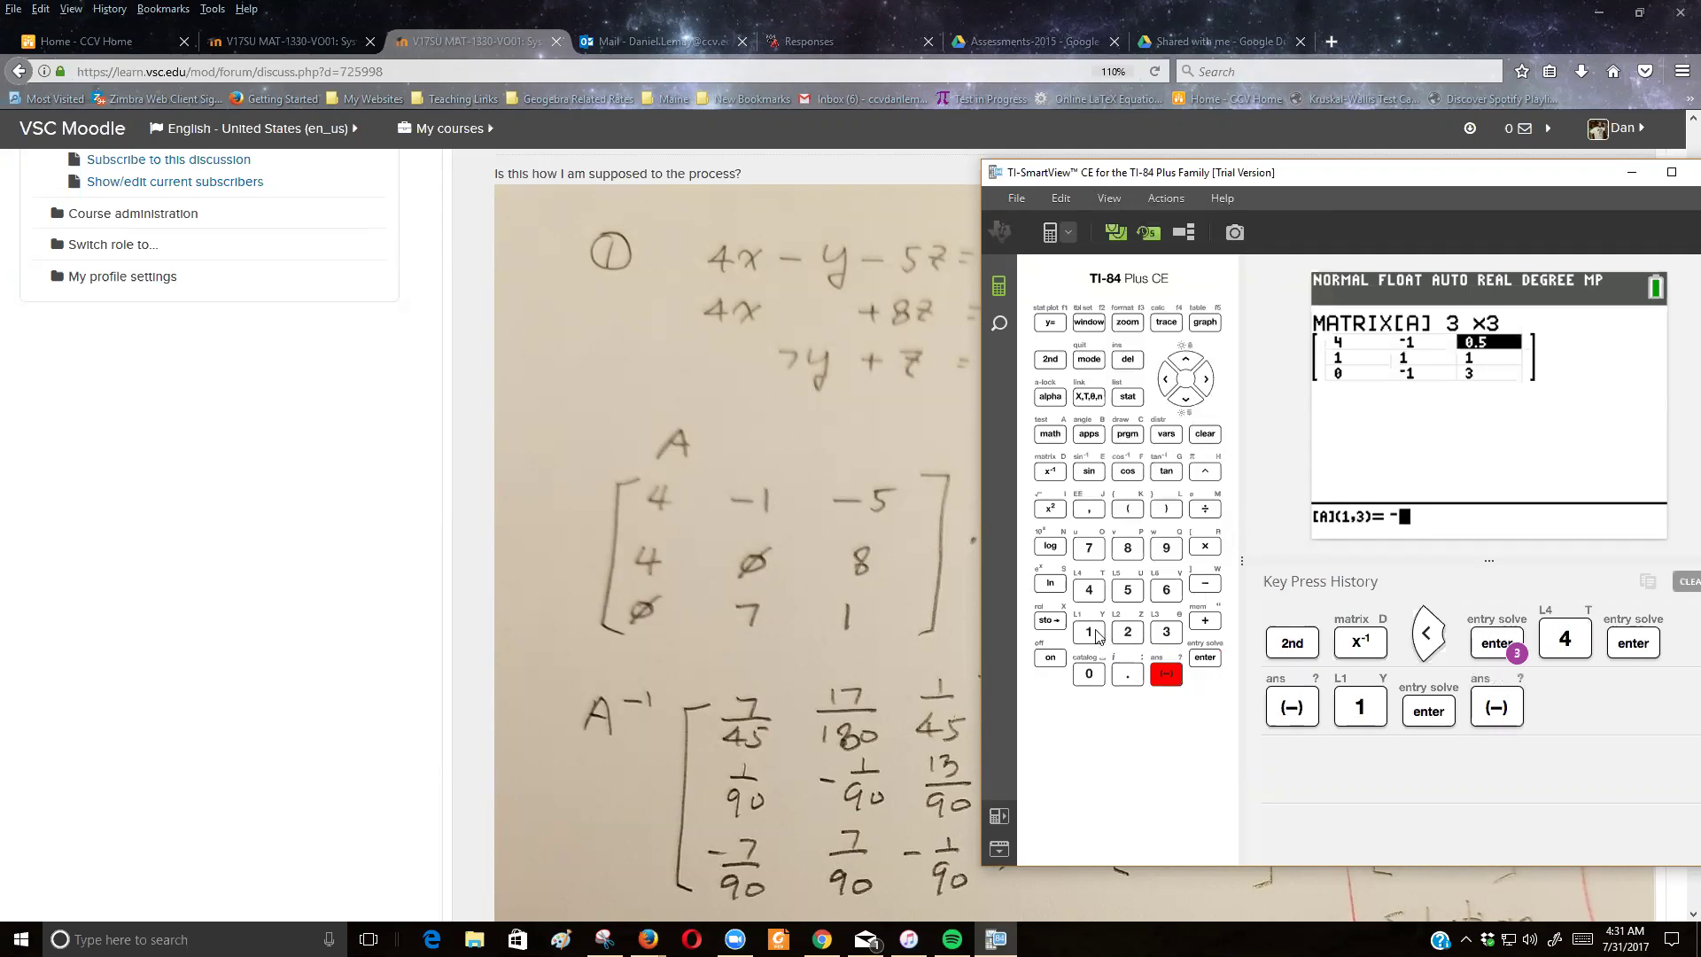
{"action": "left_click", "coordinate": [1125, 590]}
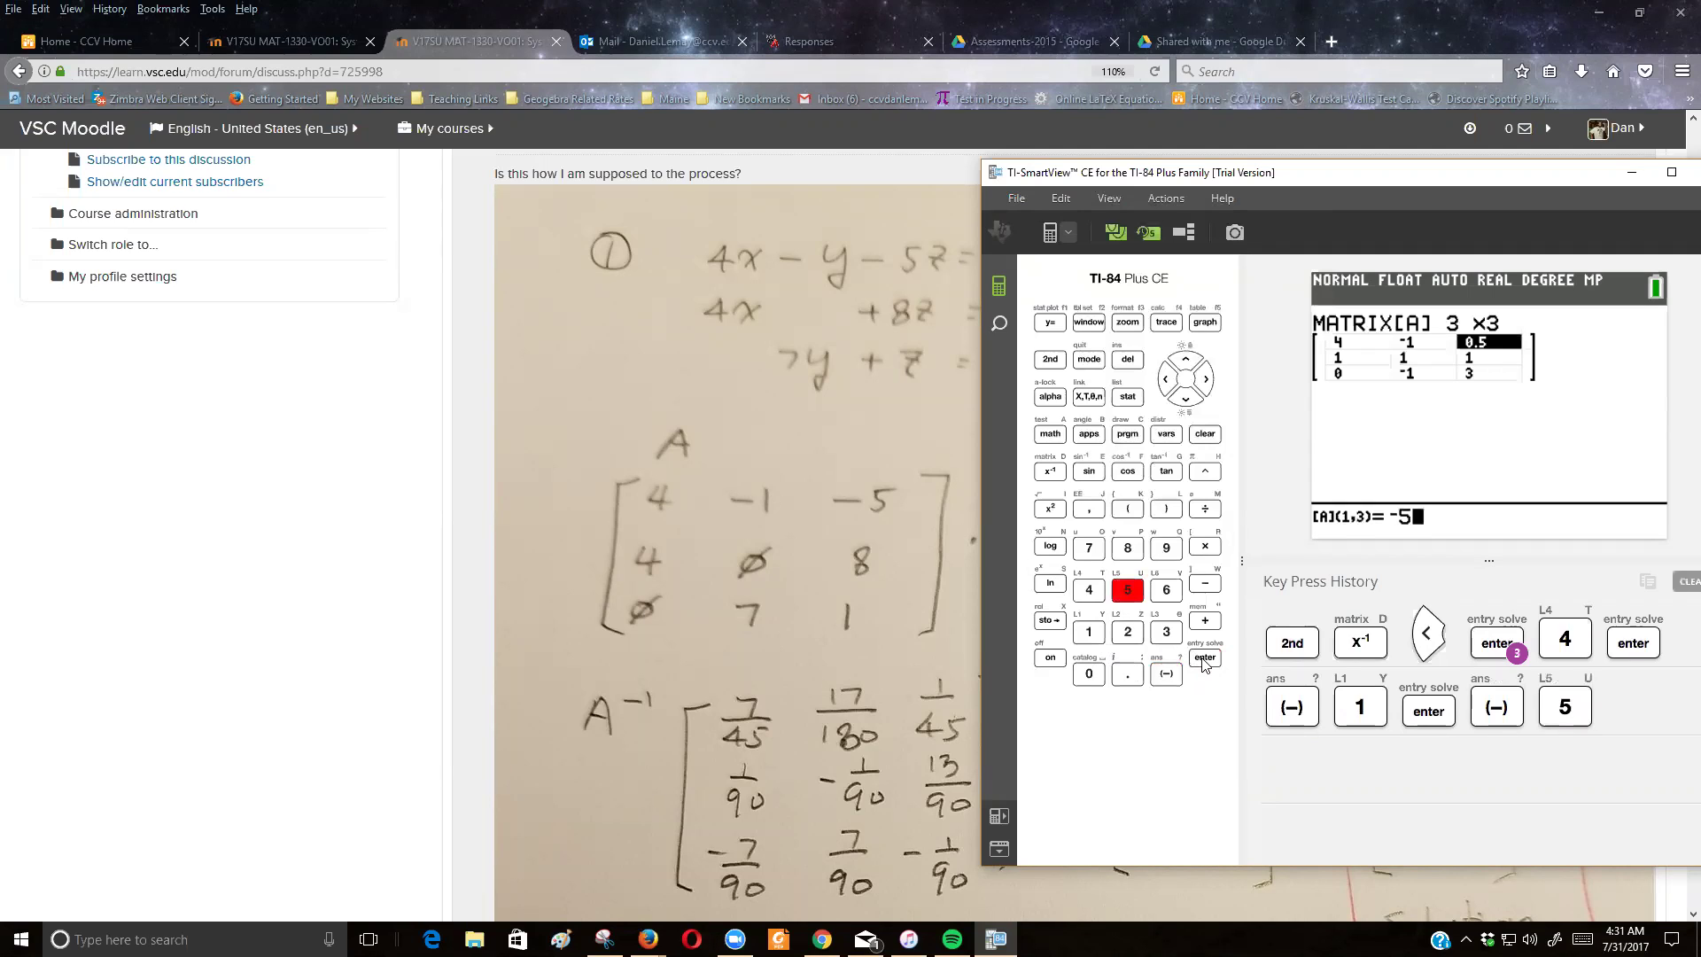
{"action": "left_click", "coordinate": [1205, 660]}
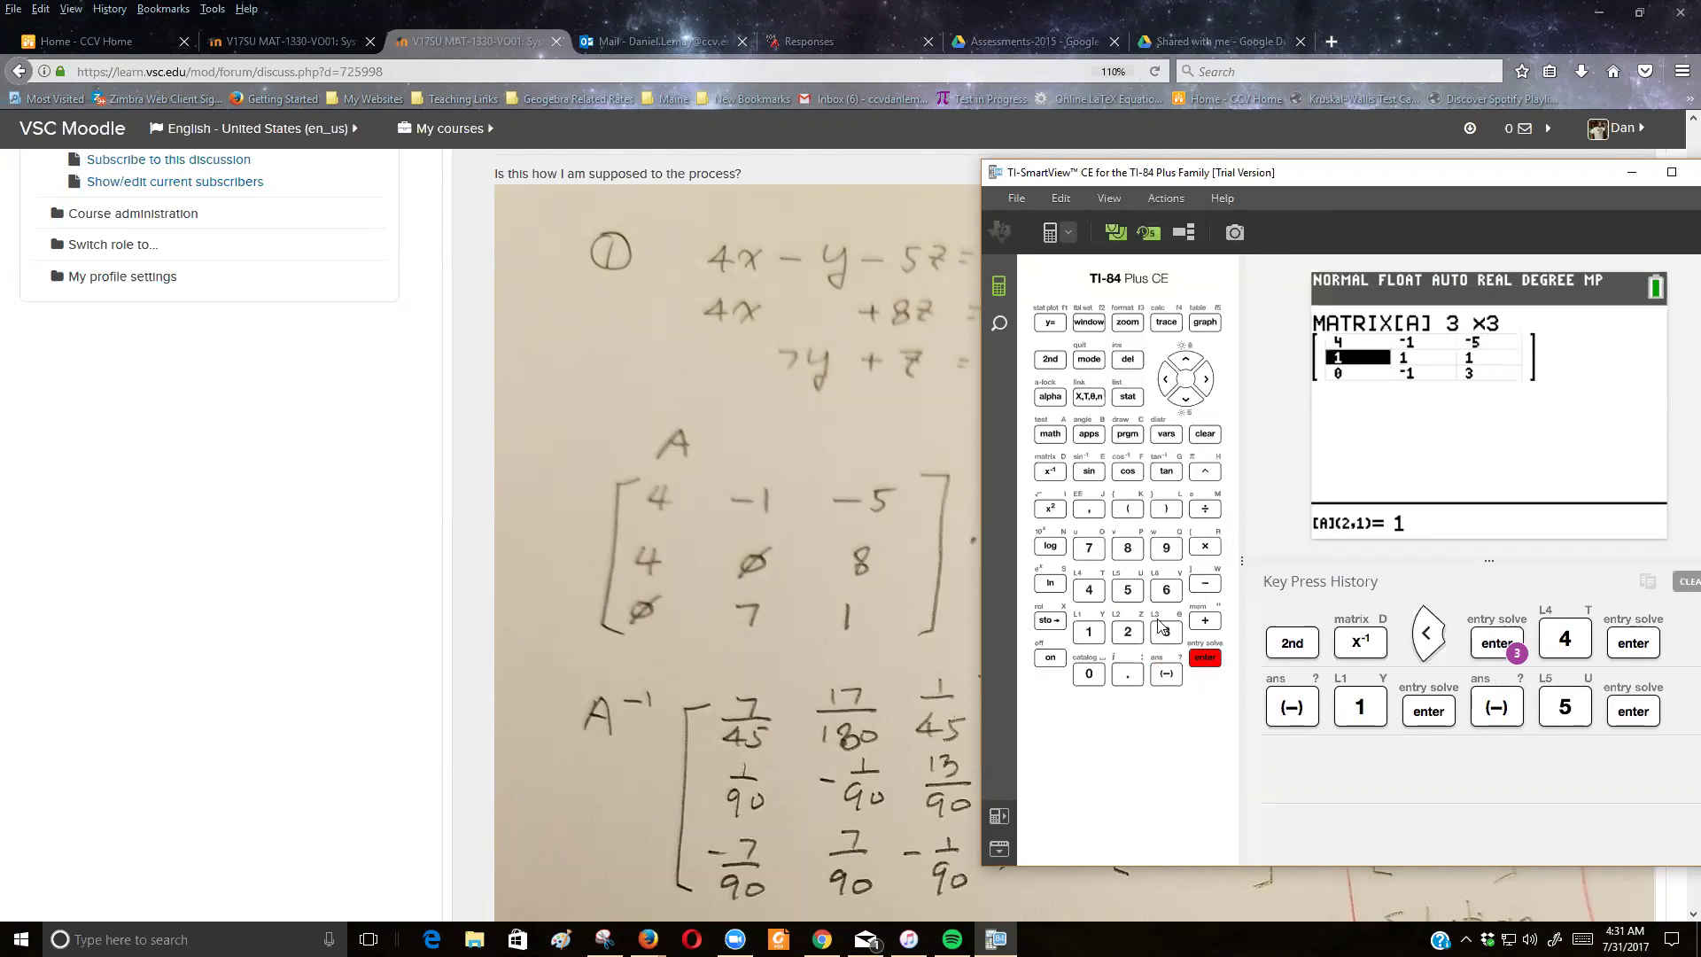
Step: Fill the remaining rows of [A] with 4, 0, 8 and 0, 7, 1
{"action": "left_click", "coordinate": [1089, 590]}
{"action": "left_click", "coordinate": [1193, 663]}
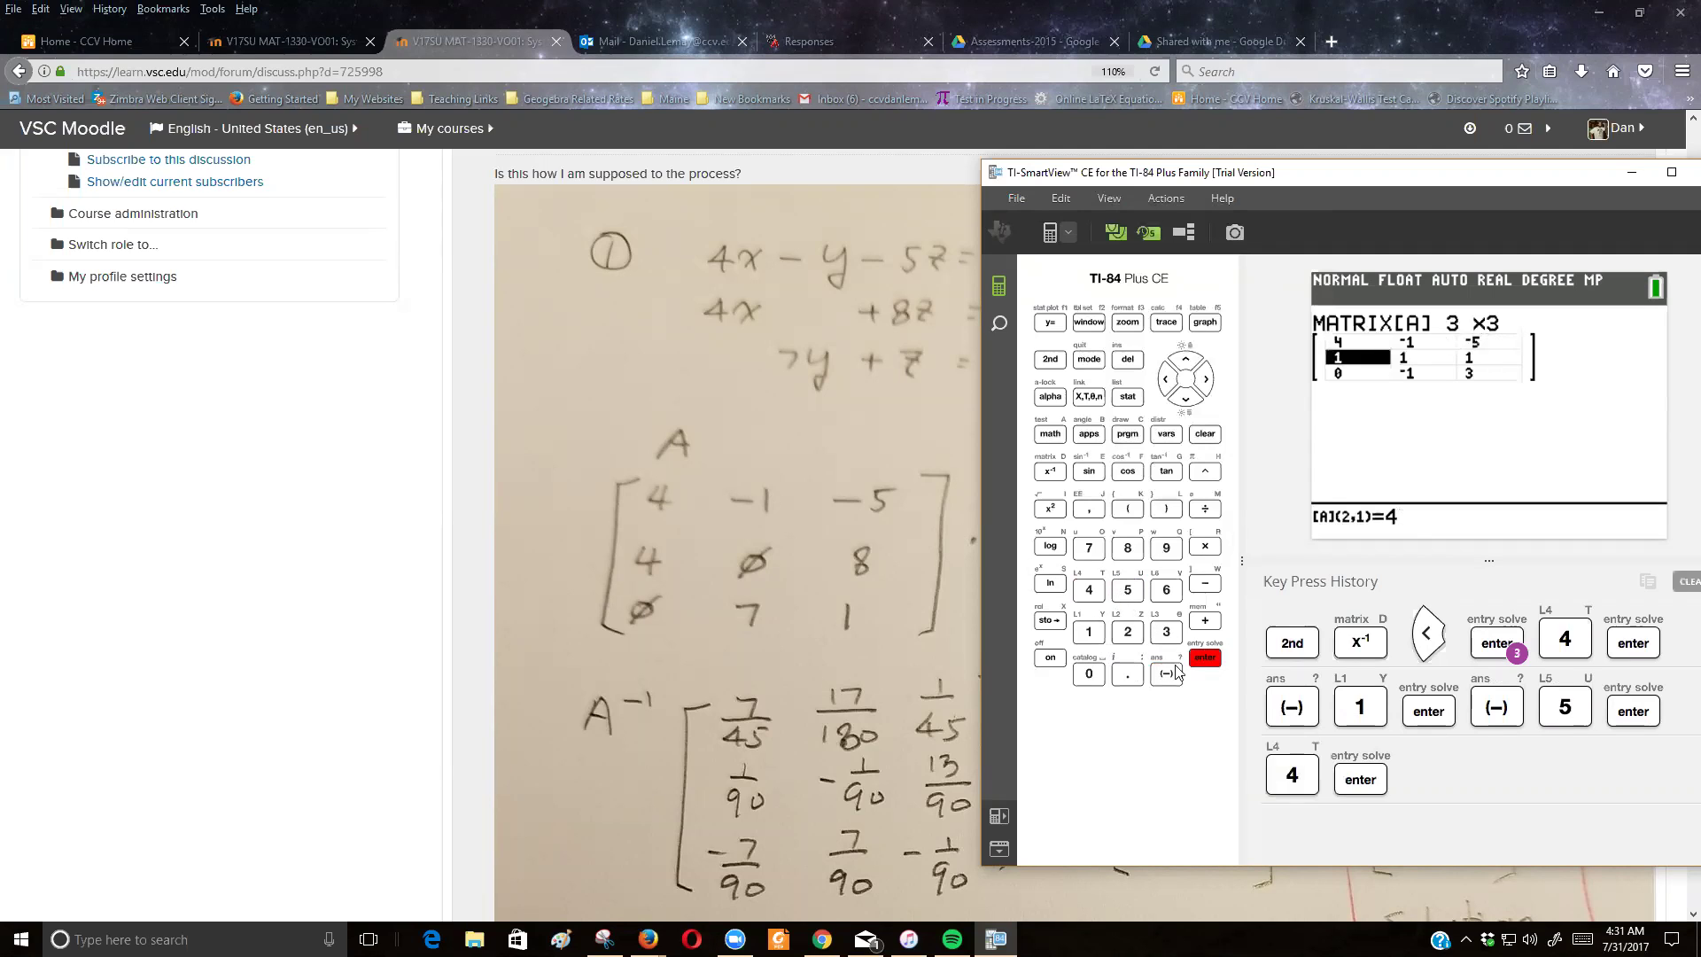
{"action": "left_click", "coordinate": [1088, 674]}
{"action": "left_click", "coordinate": [1201, 660]}
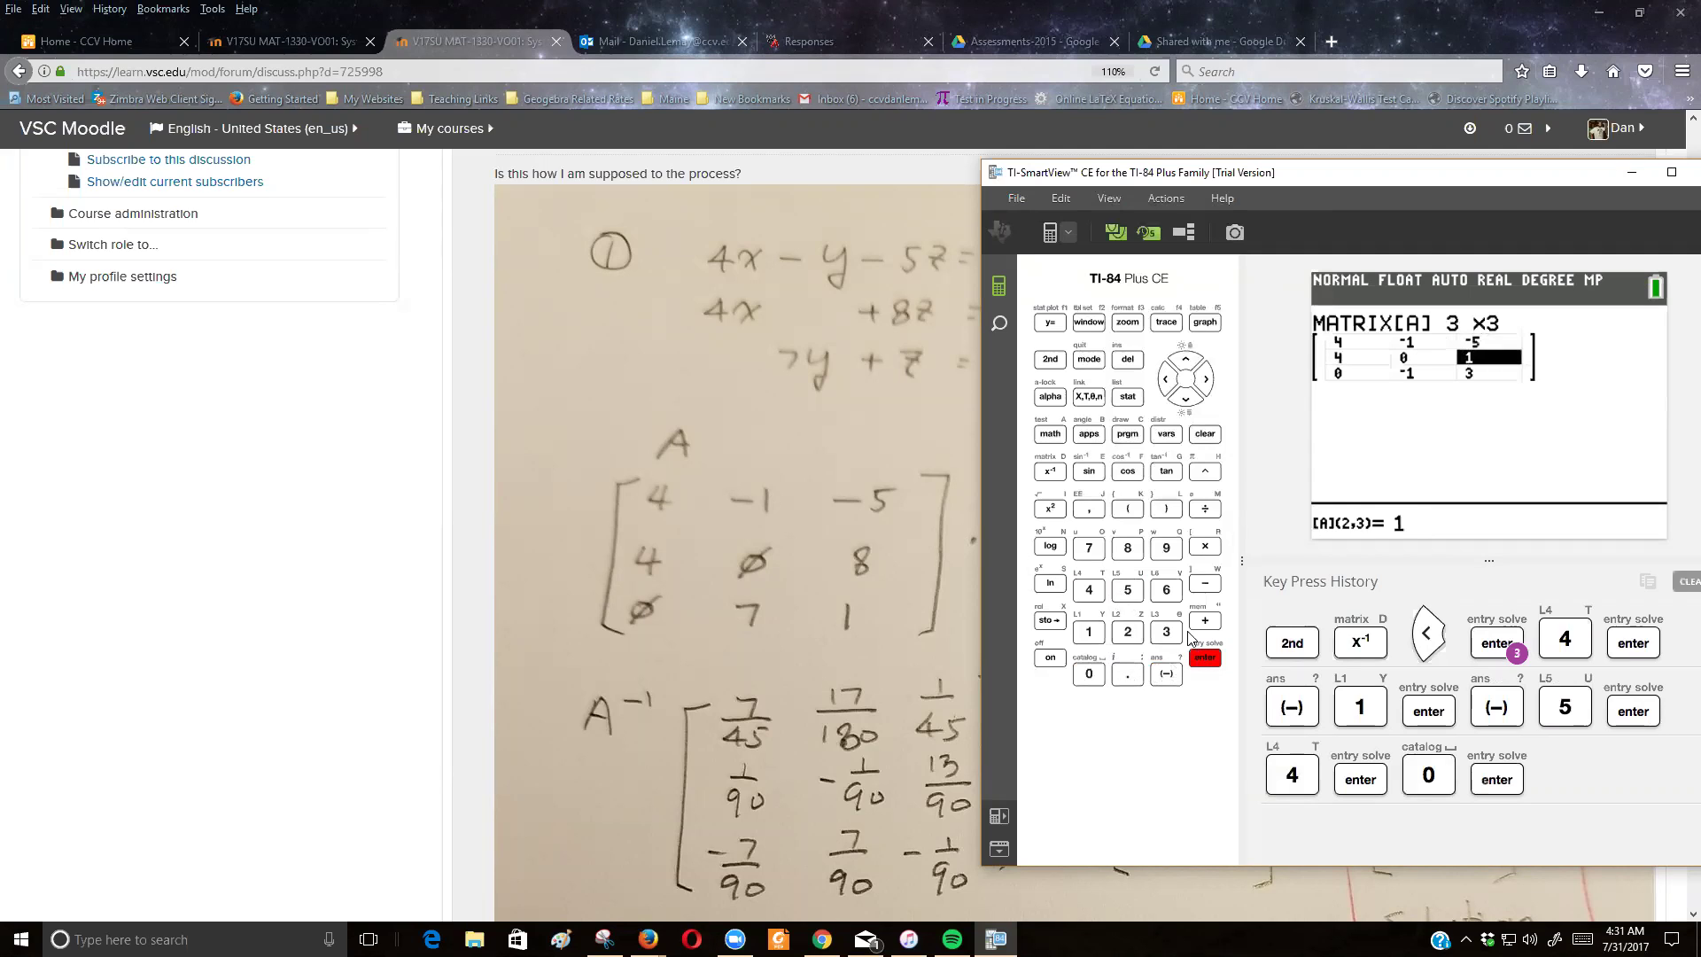
{"action": "left_click", "coordinate": [1127, 548]}
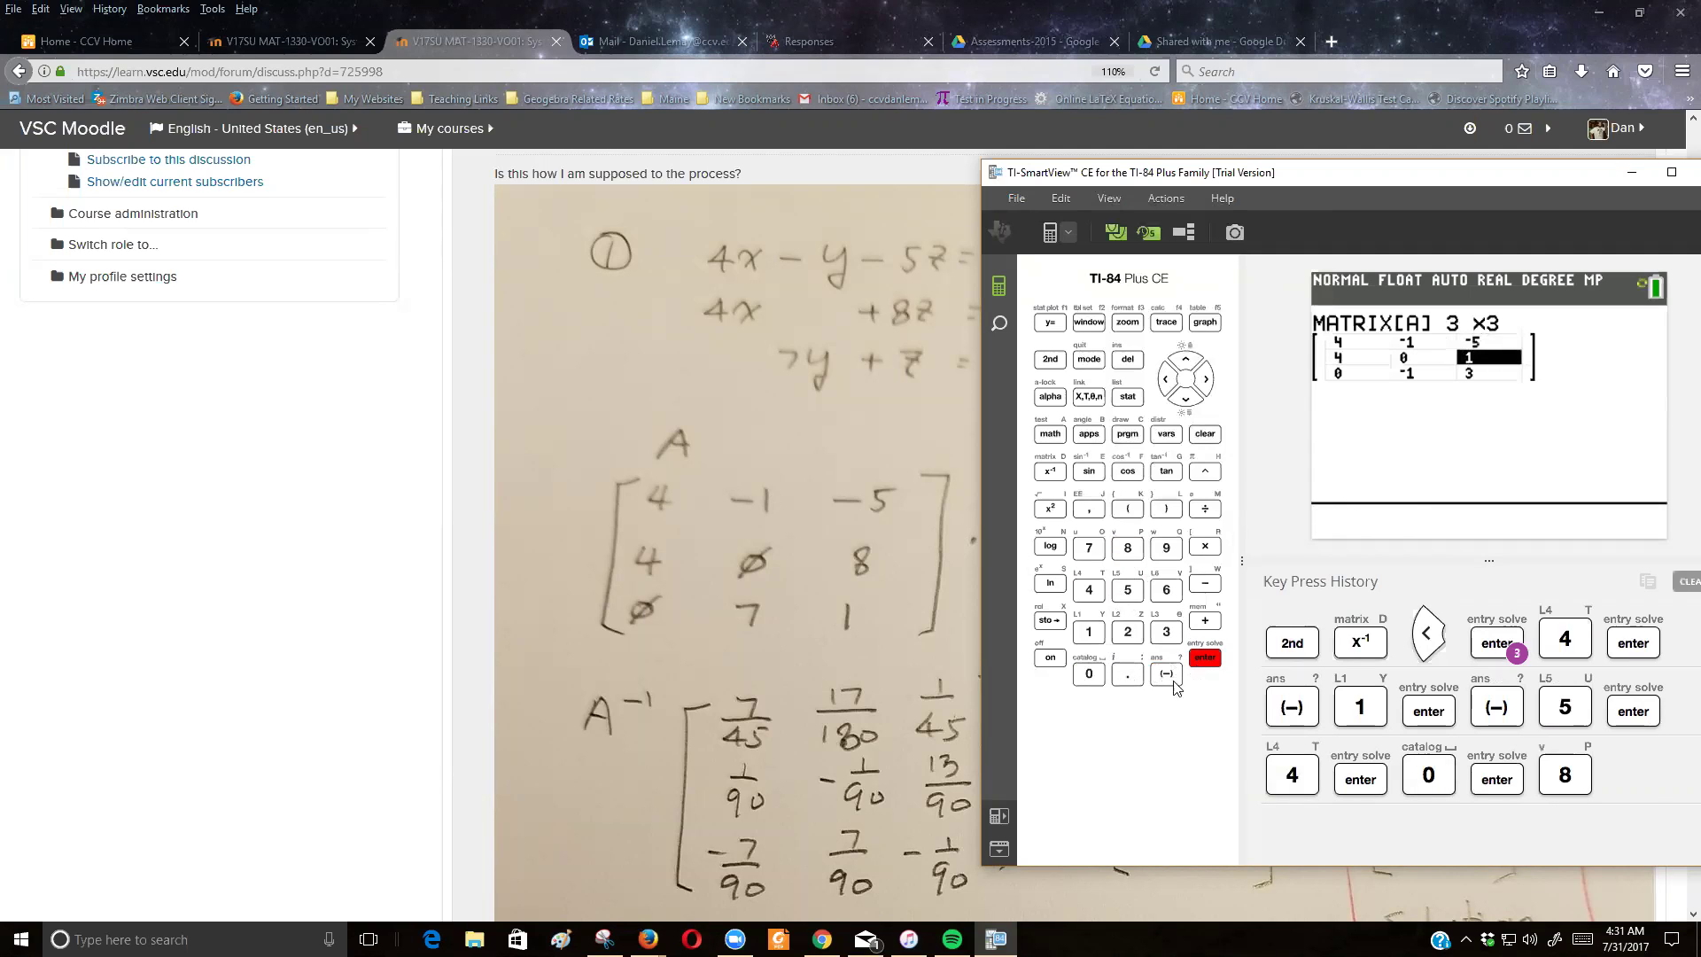
{"action": "left_click", "coordinate": [1088, 673]}
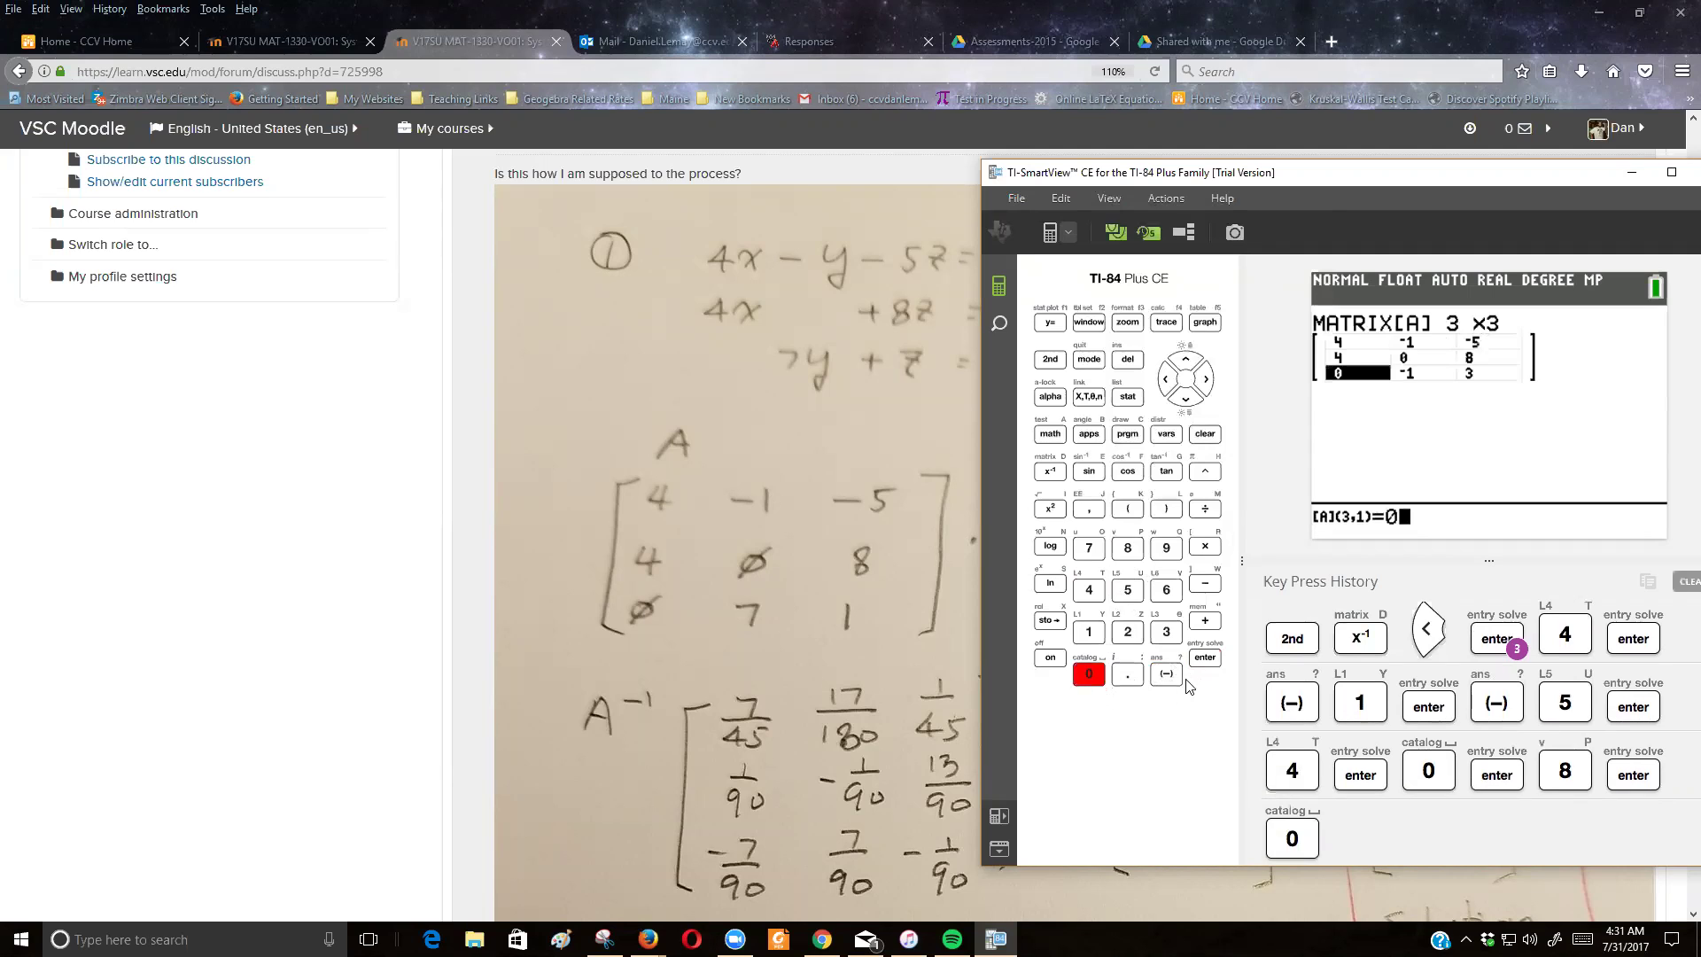
{"action": "left_click", "coordinate": [1205, 658]}
{"action": "left_click", "coordinate": [1089, 547]}
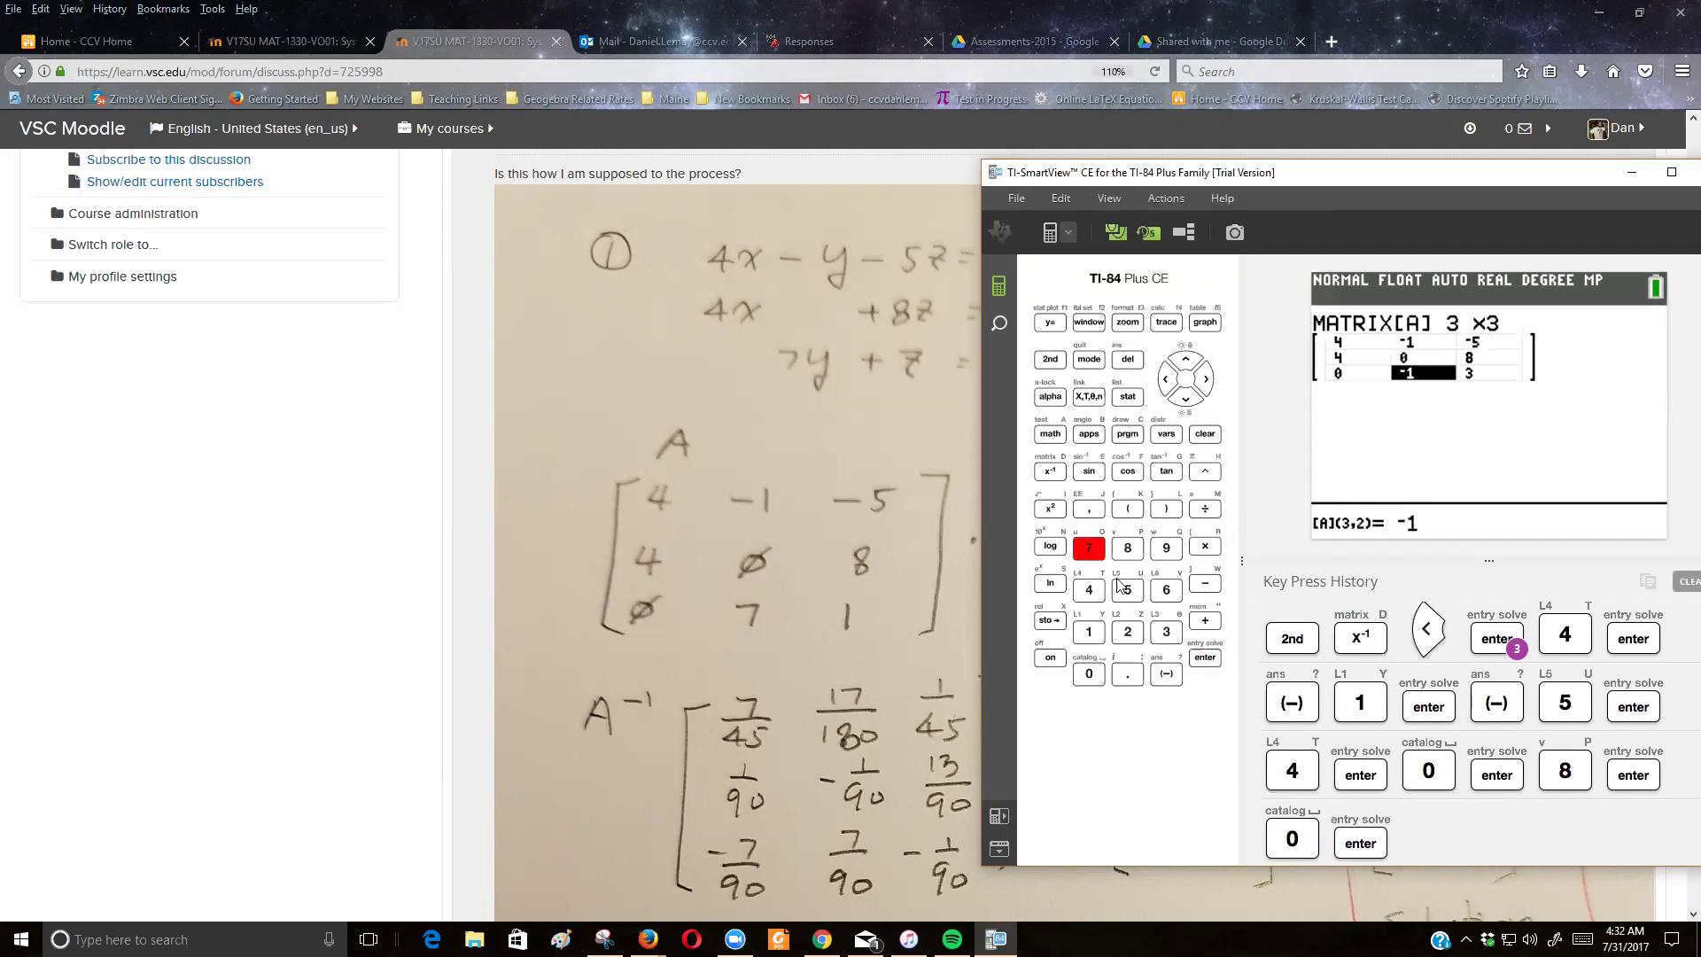
{"action": "left_click", "coordinate": [1204, 658]}
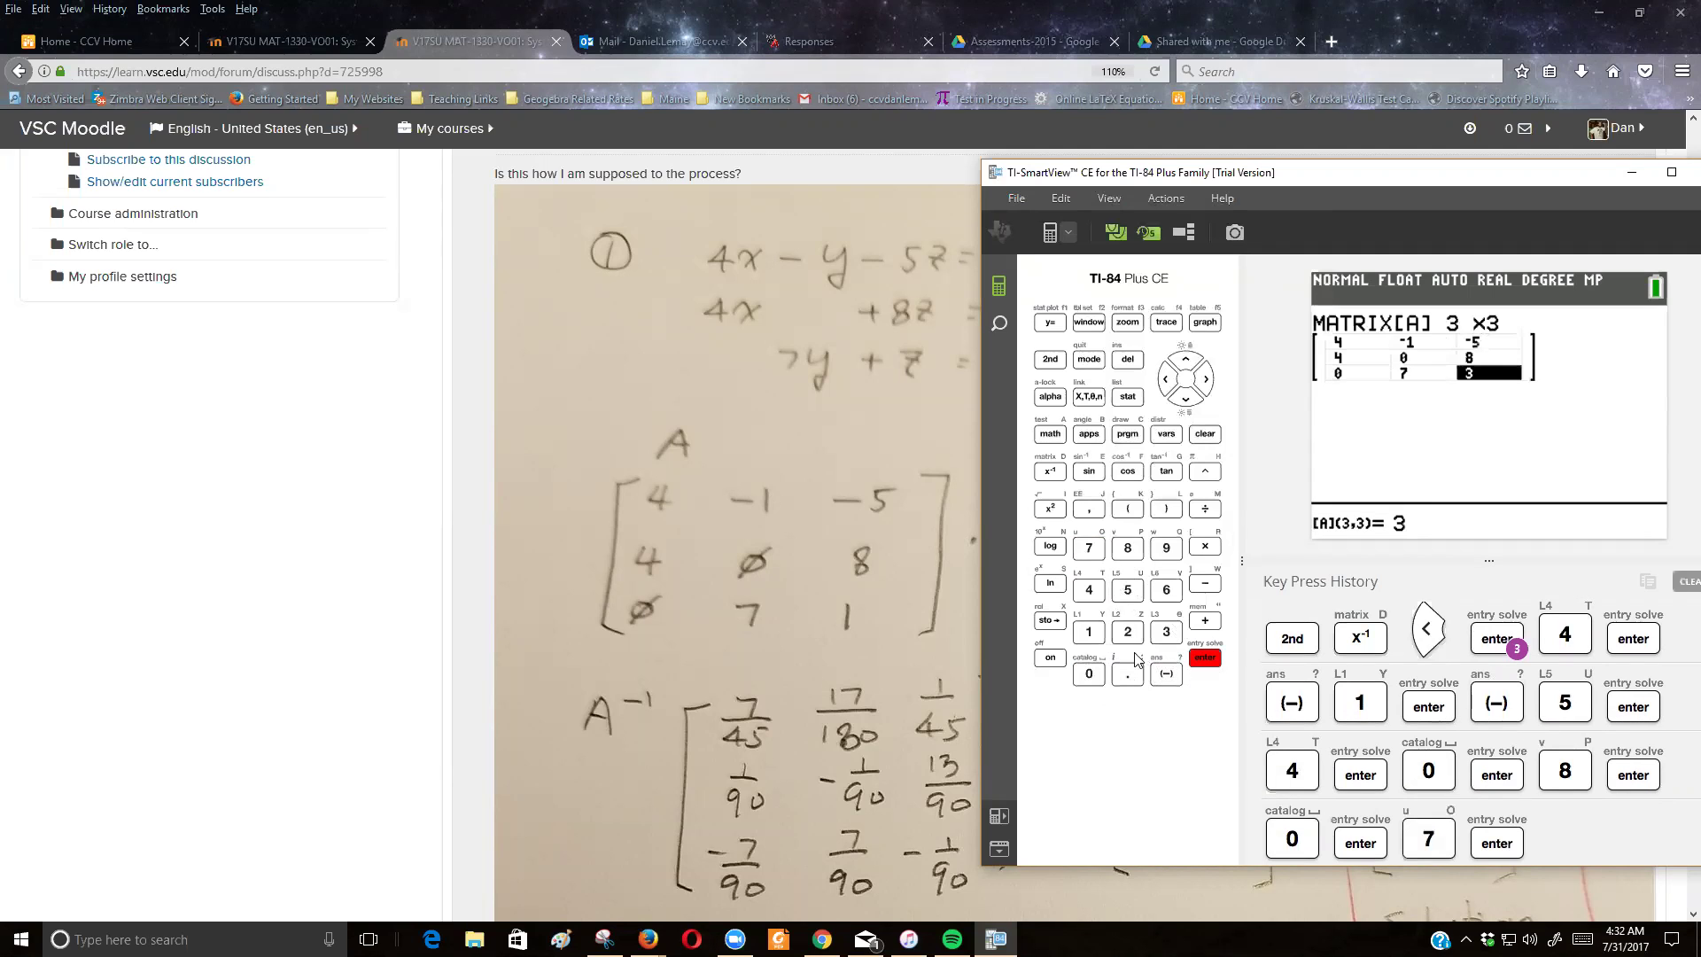
{"action": "left_click", "coordinate": [1089, 632]}
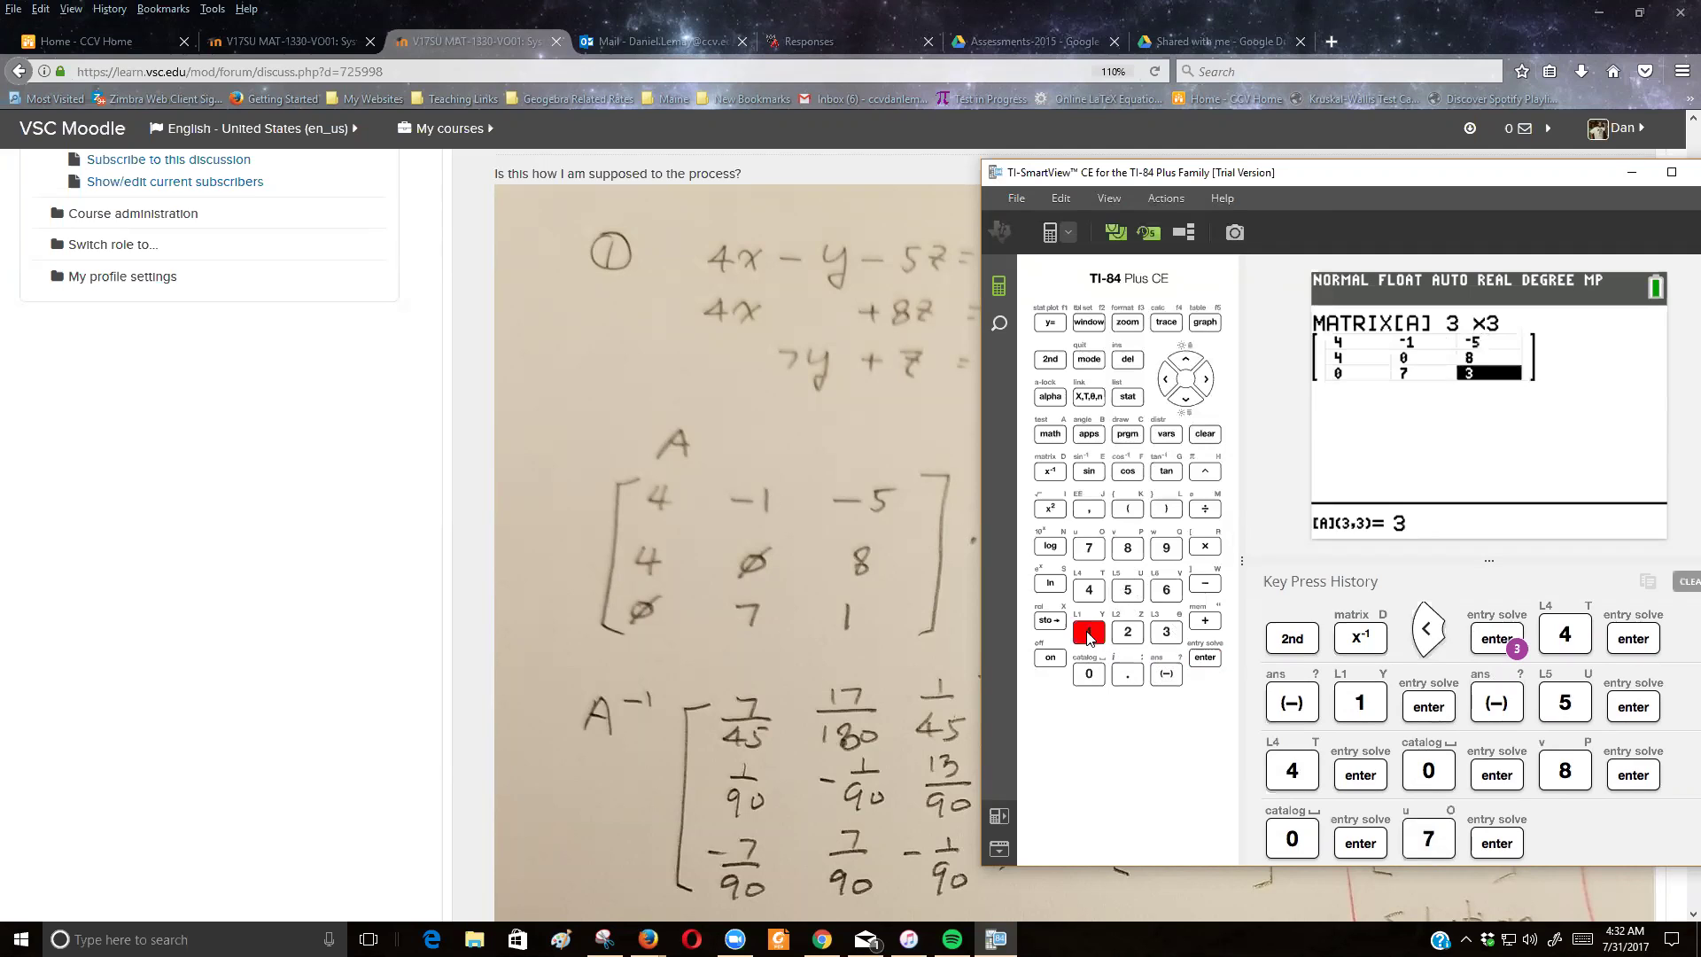
{"action": "left_click", "coordinate": [1206, 658]}
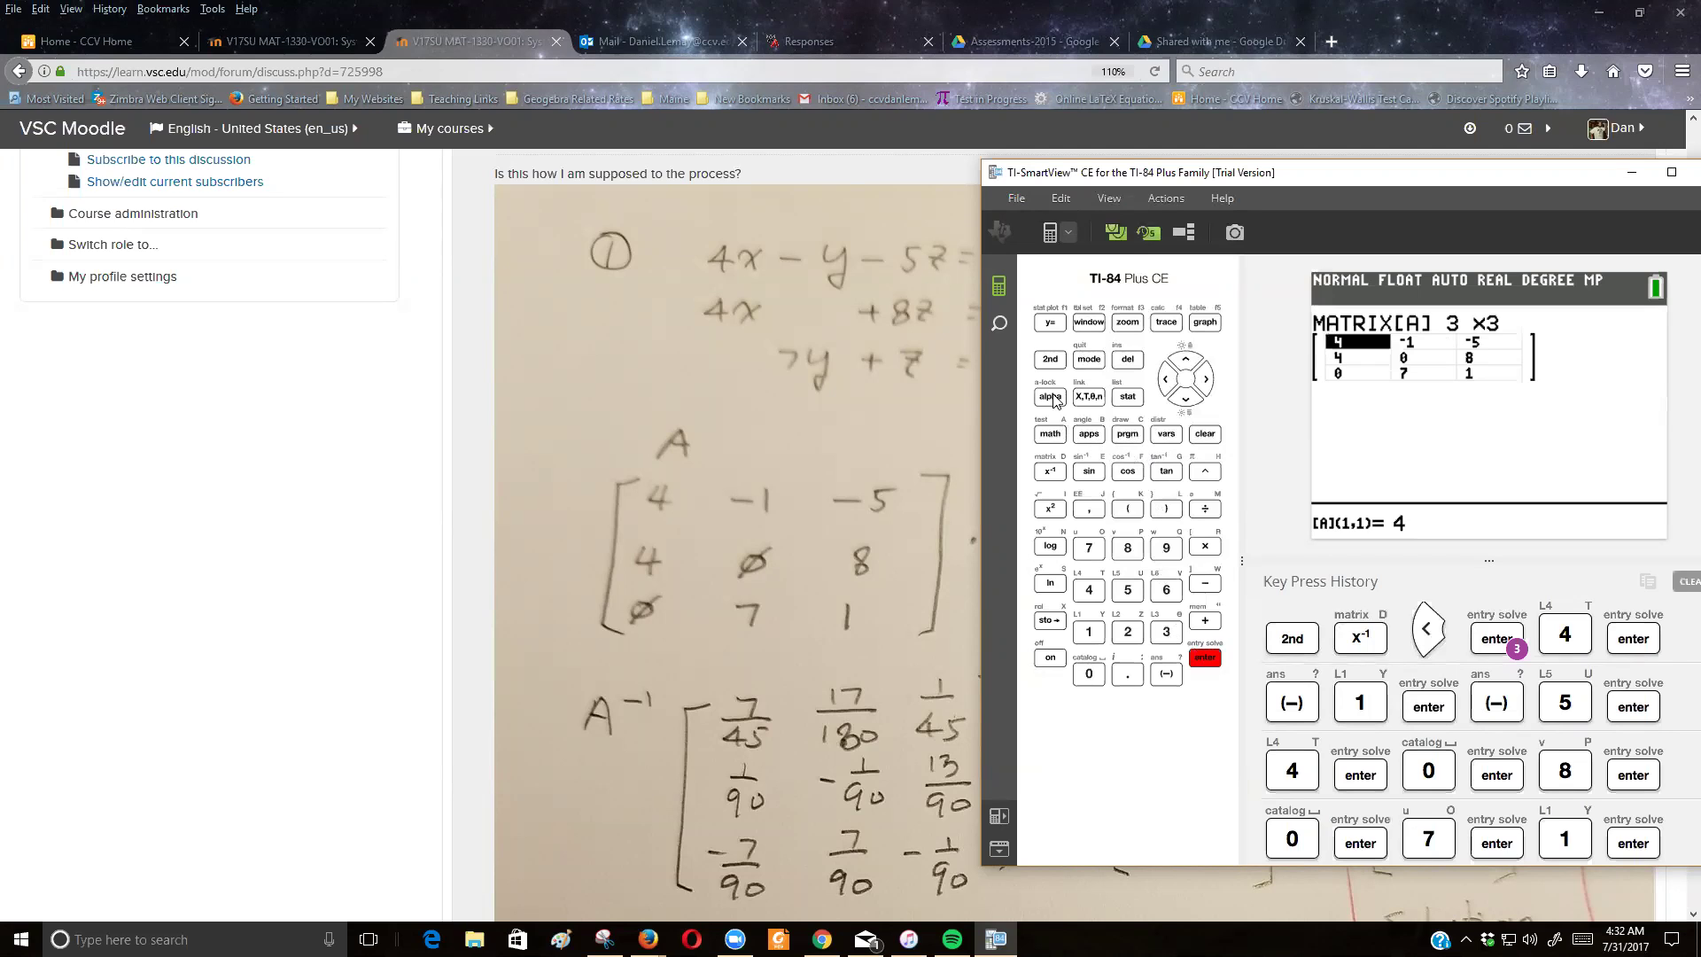
Step: Quit to the home screen and open 3×1 matrix [B], showing entries 42, 120, 0
{"action": "left_click", "coordinate": [1050, 359]}
{"action": "left_click", "coordinate": [1089, 359]}
{"action": "left_click", "coordinate": [1049, 359]}
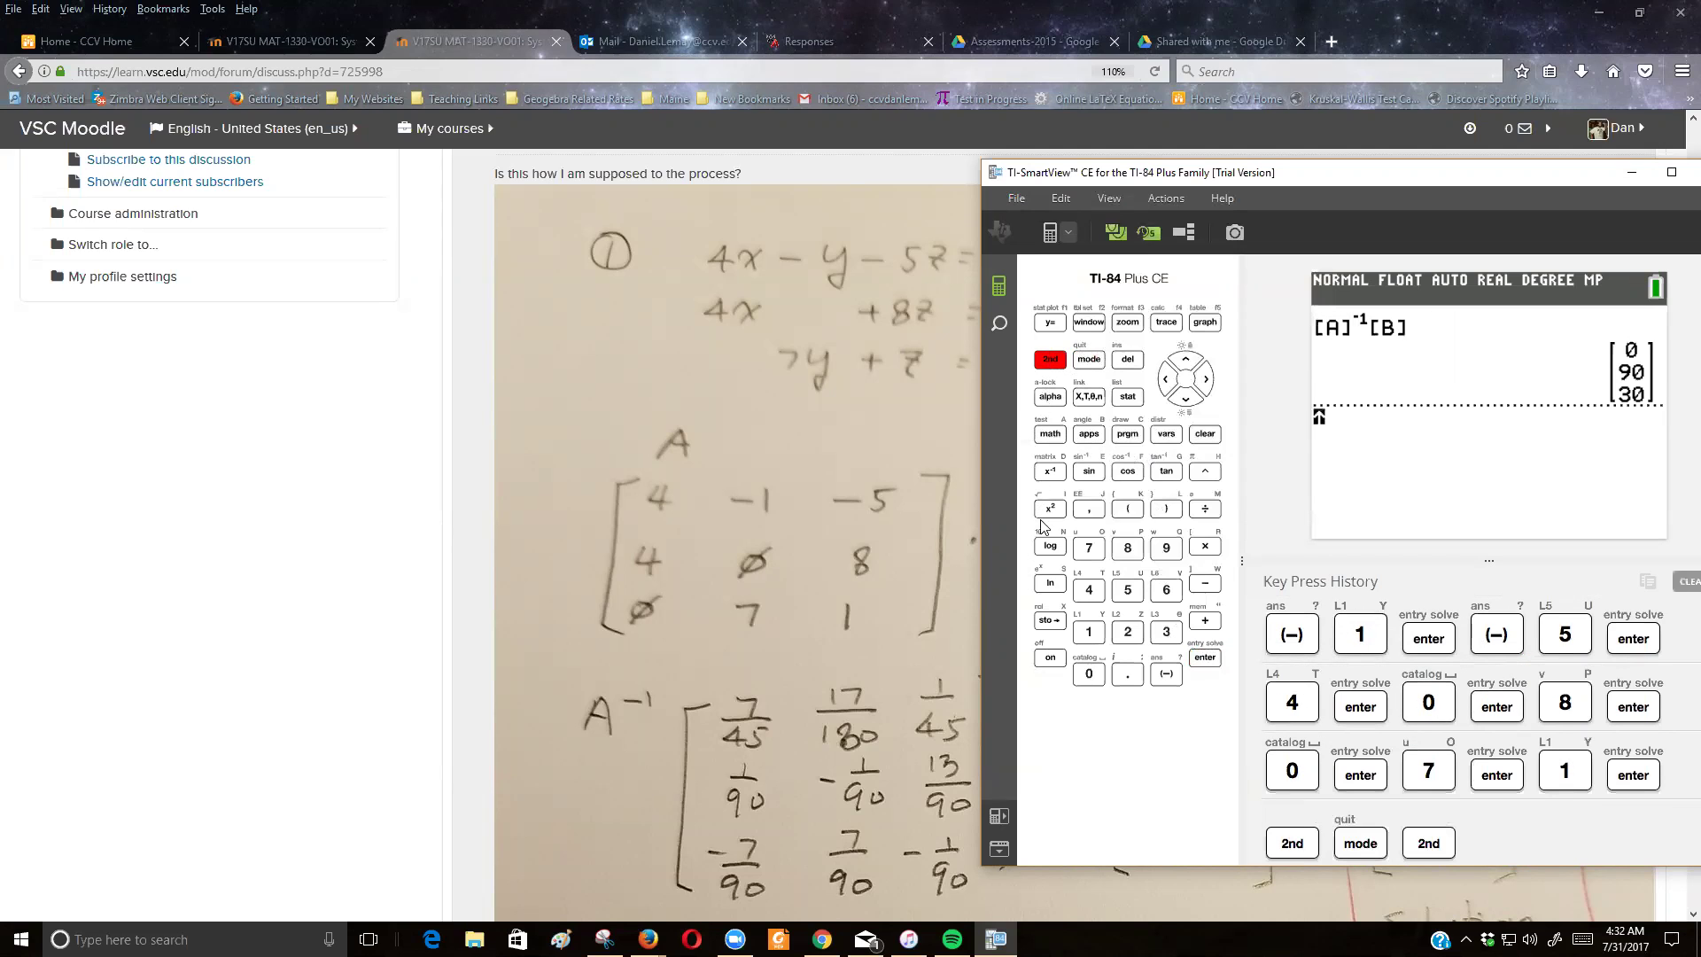
{"action": "left_click", "coordinate": [1052, 472]}
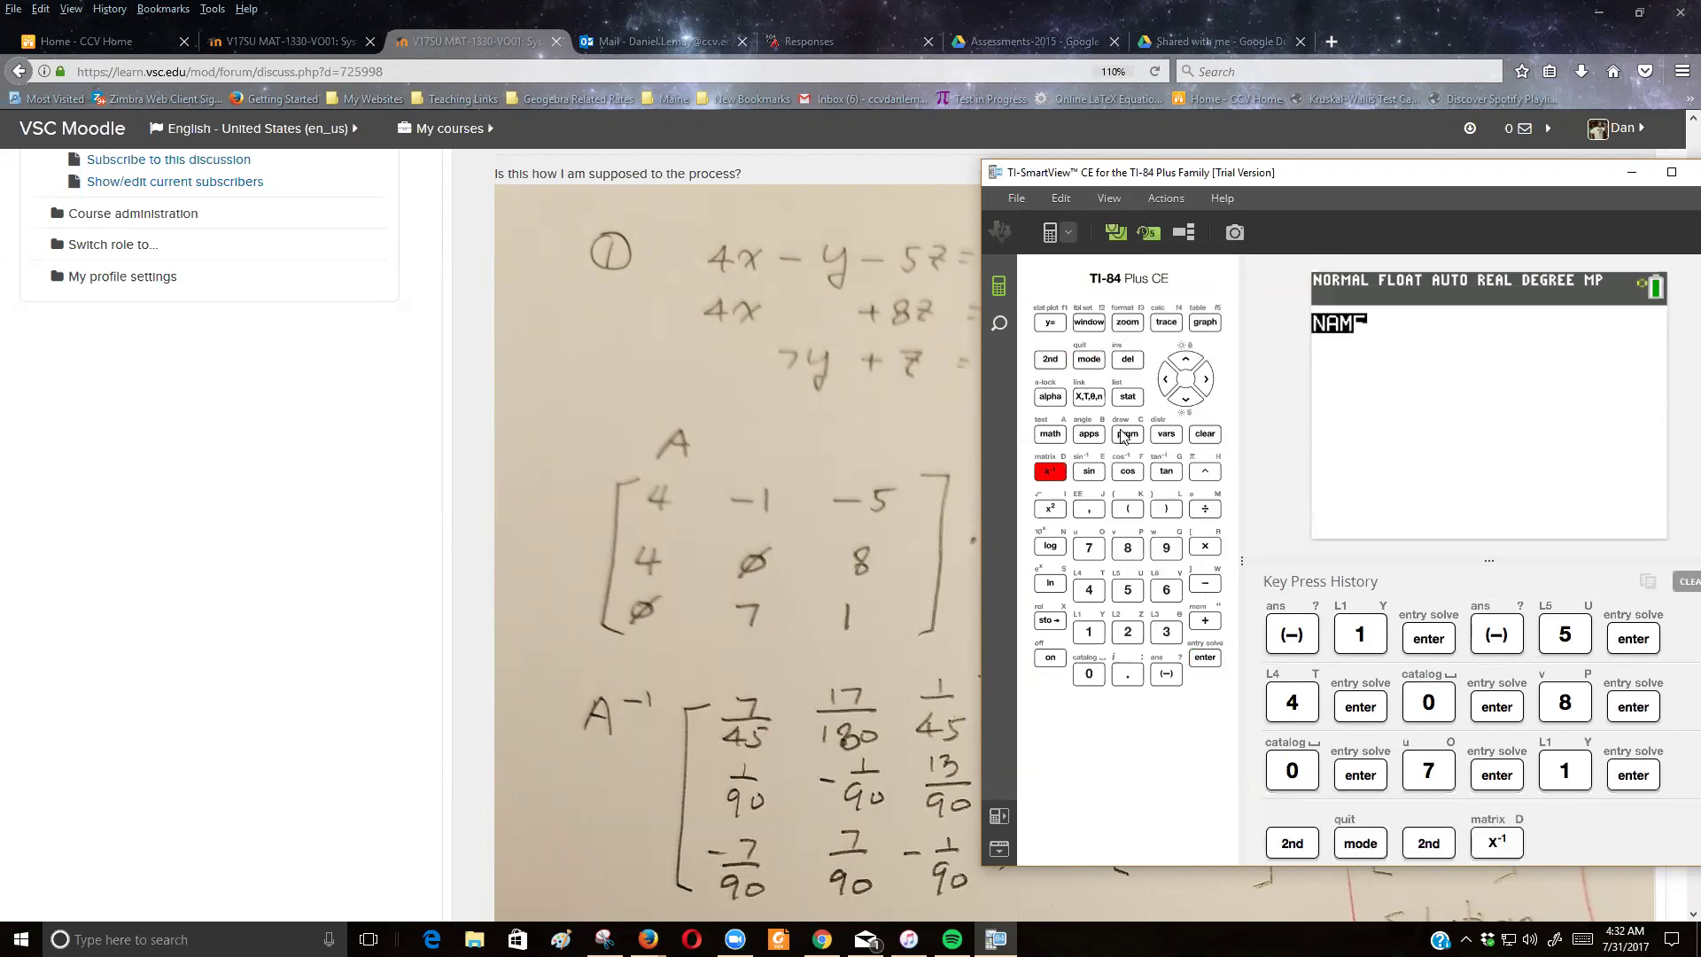
{"action": "left_click", "coordinate": [1166, 379]}
{"action": "left_click", "coordinate": [1187, 401]}
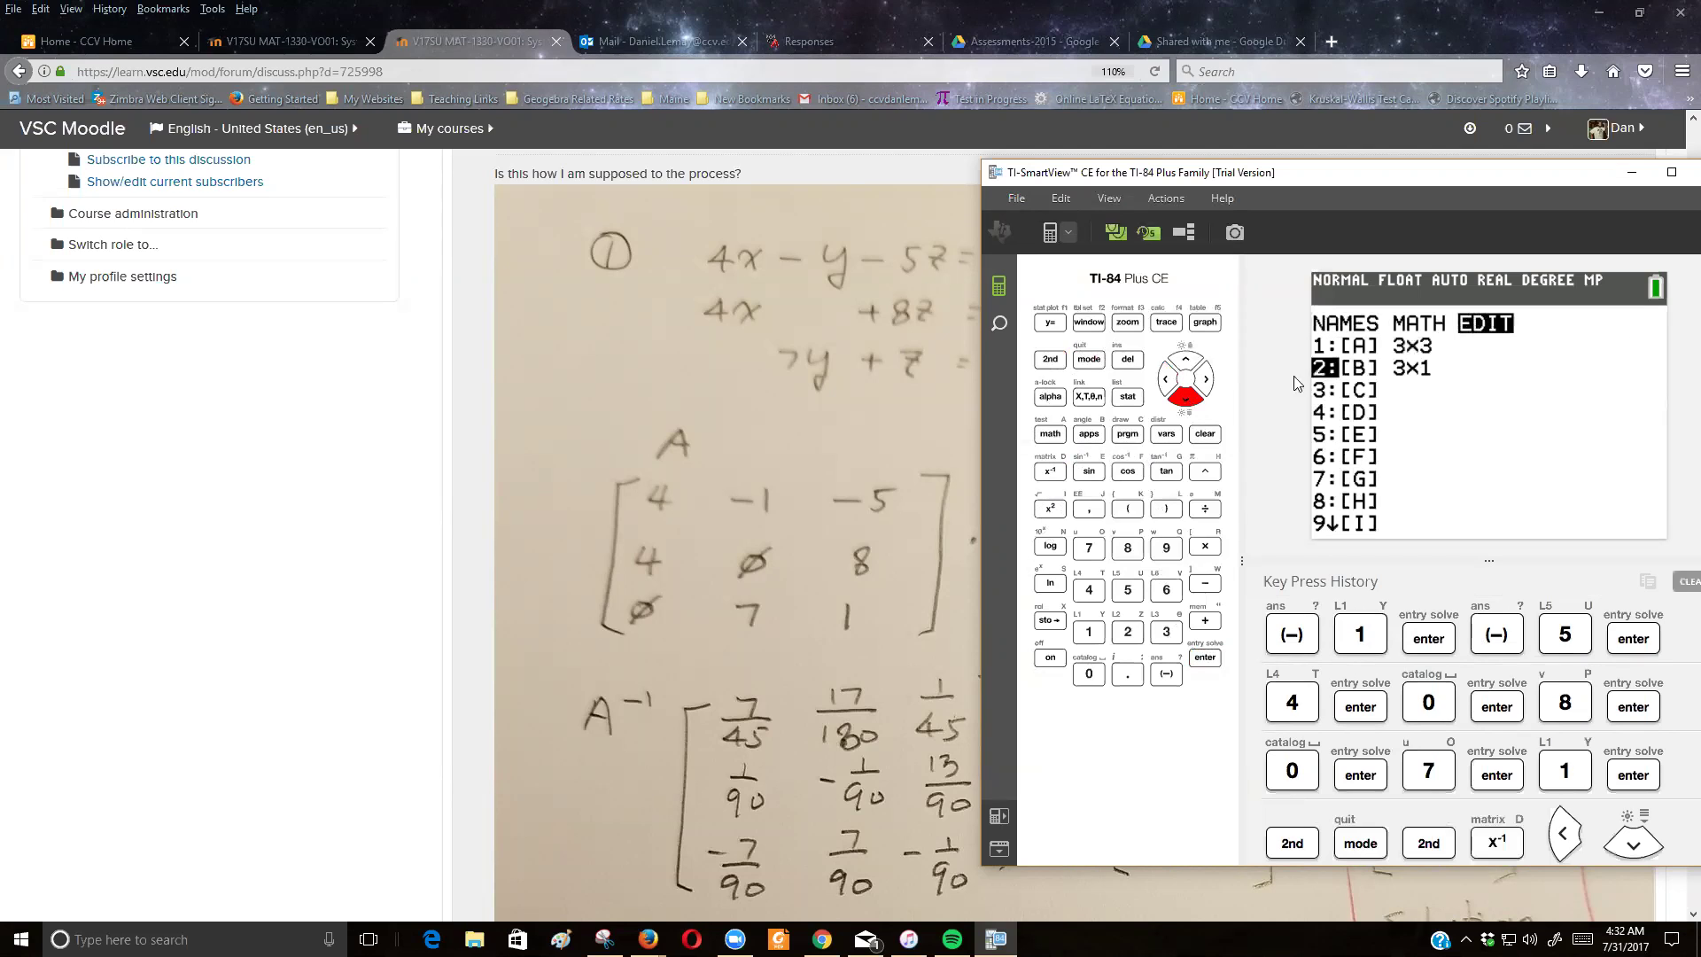
{"action": "left_click", "coordinate": [1128, 633]}
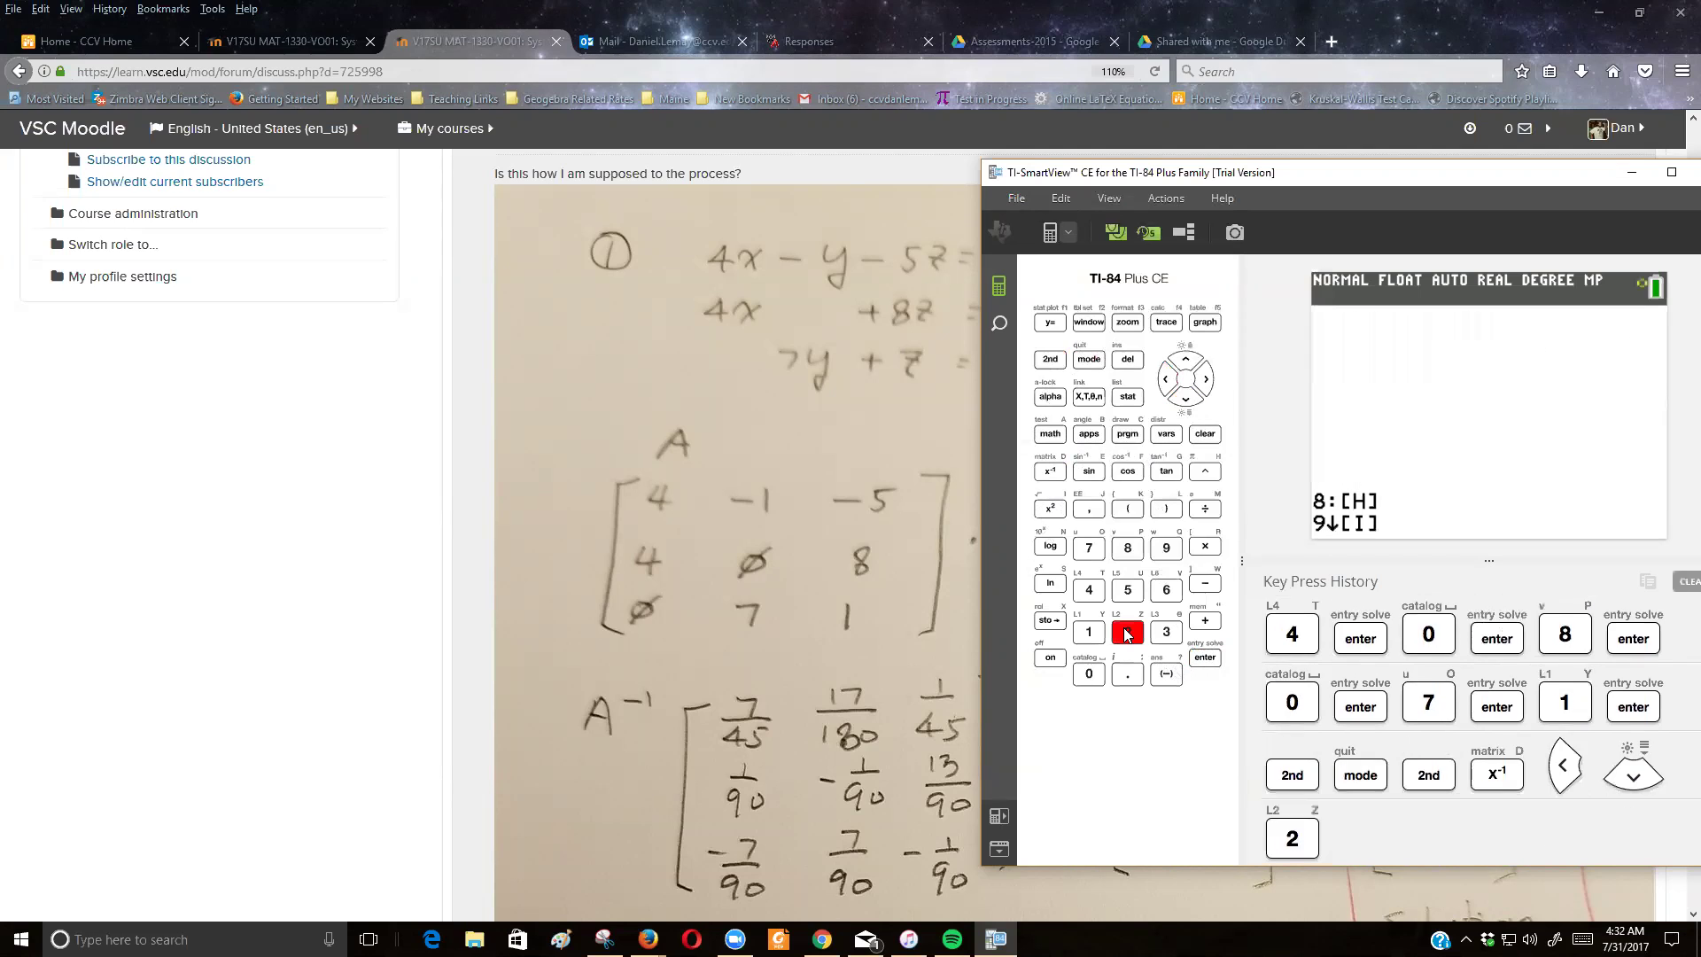
{"action": "left_click", "coordinate": [1203, 658]}
{"action": "left_click", "coordinate": [1203, 660]}
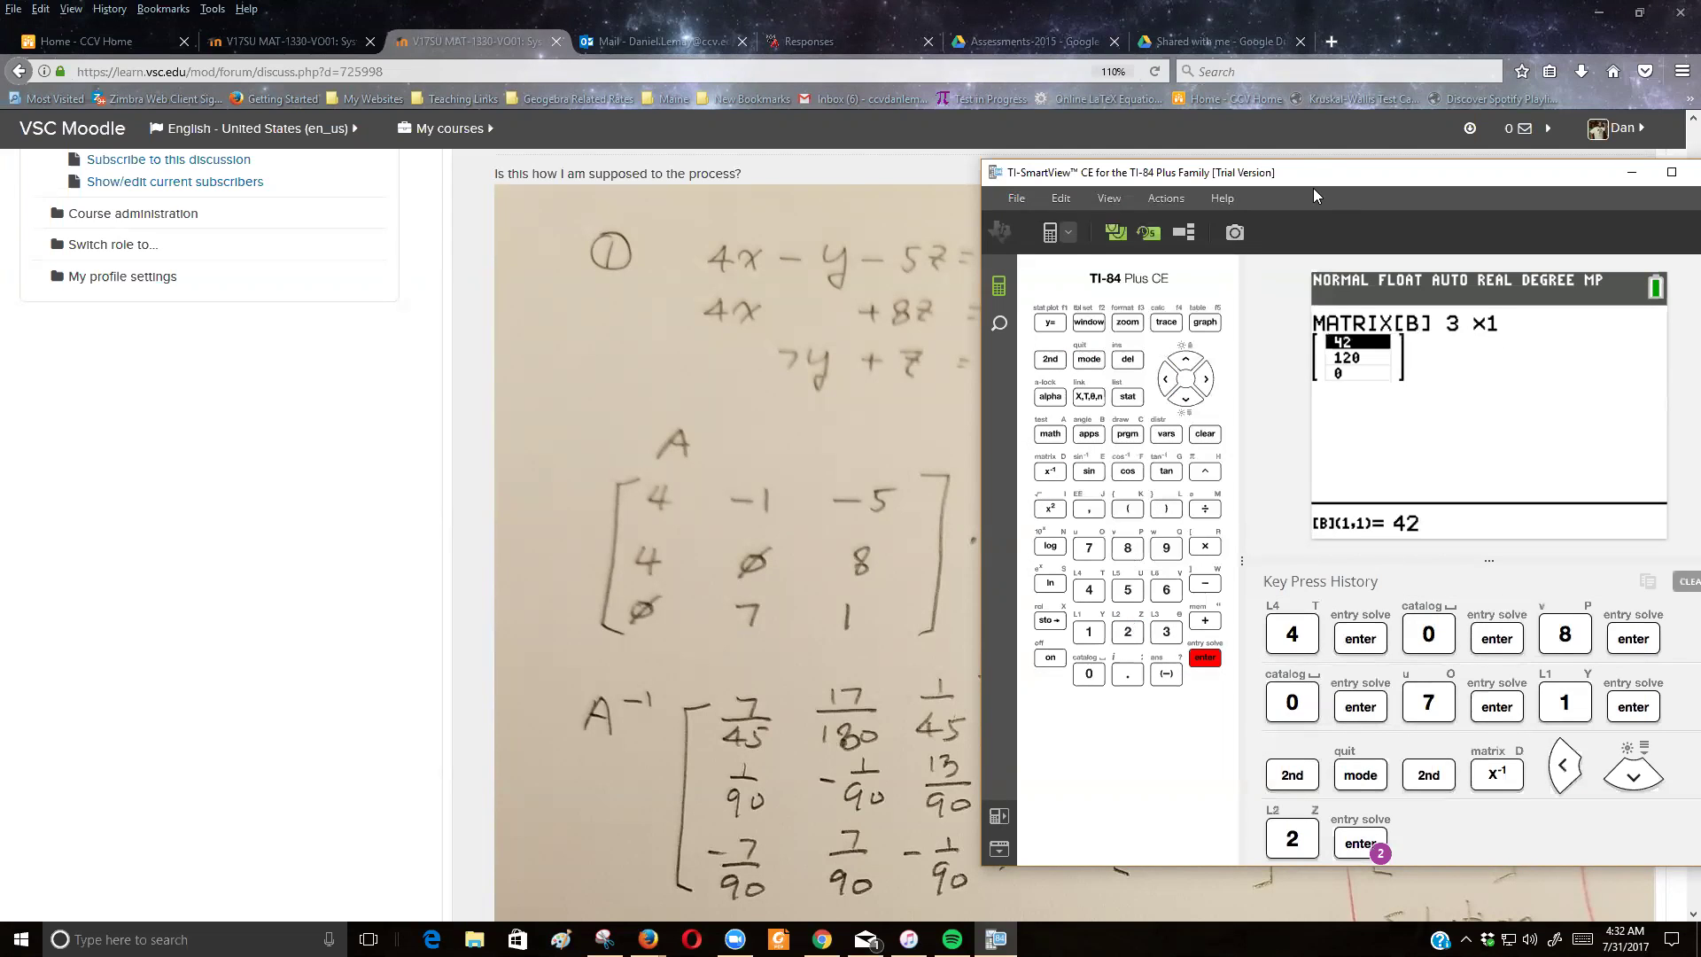
Step: Enter −22, 36 and 46 as the three entries of matrix [B]
{"action": "left_click_drag", "start_coordinate": [1313, 188], "coordinate": [1446, 178]}
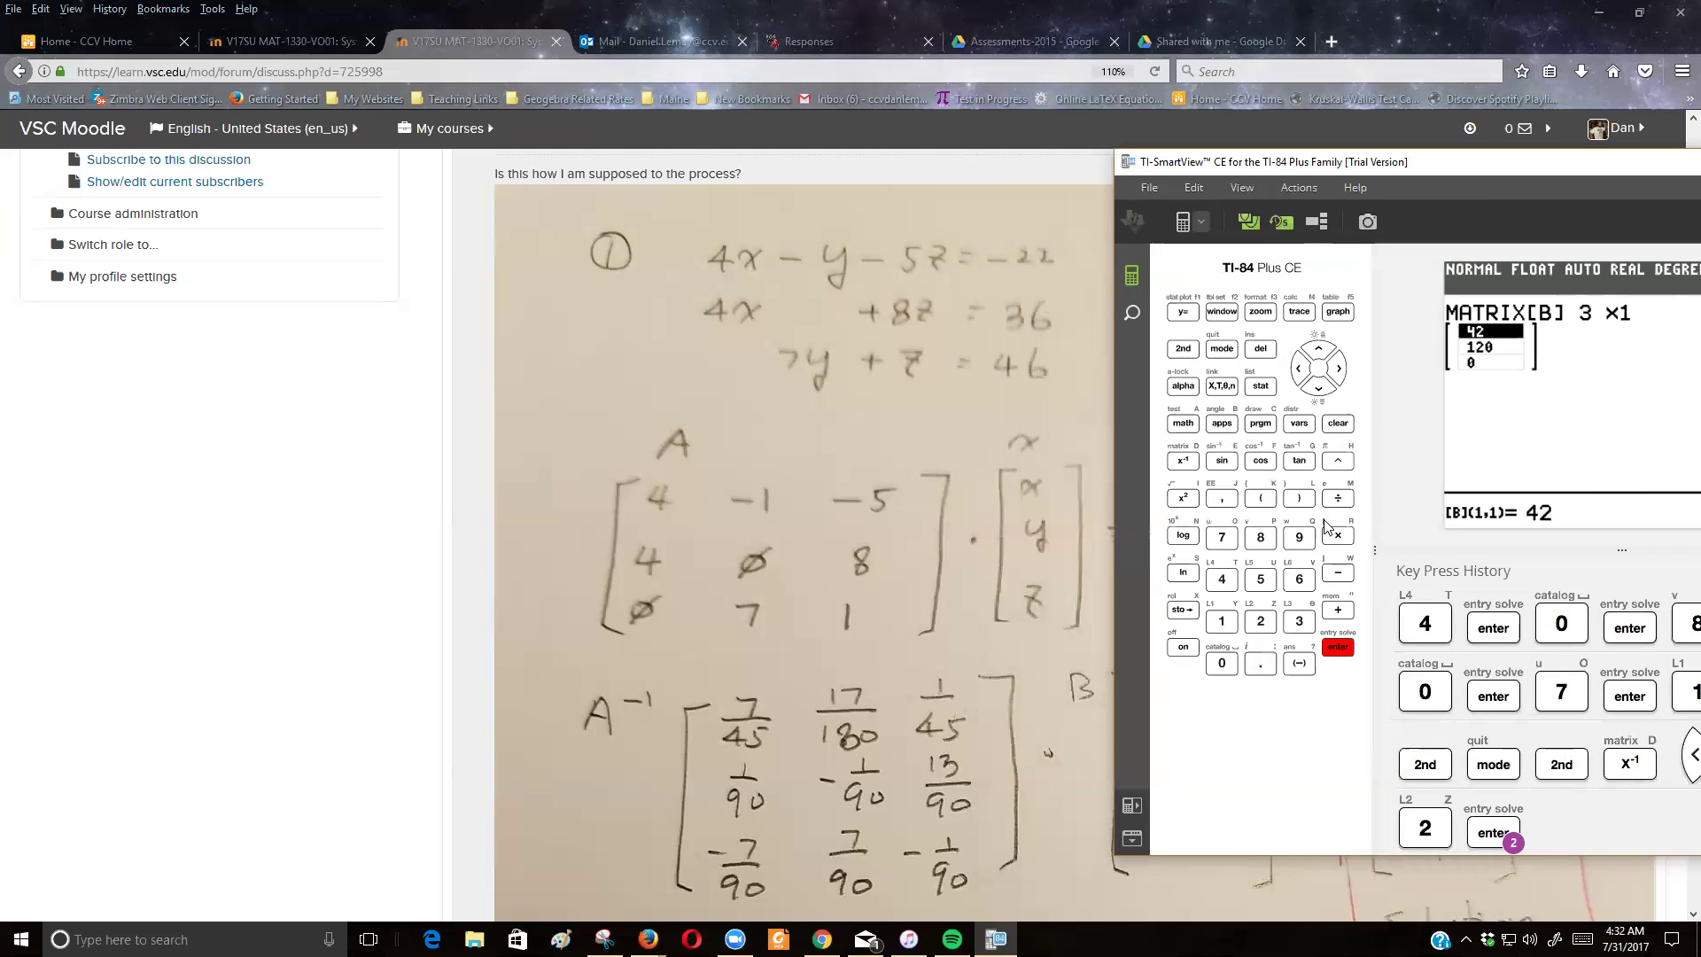
{"action": "left_click", "coordinate": [1299, 665]}
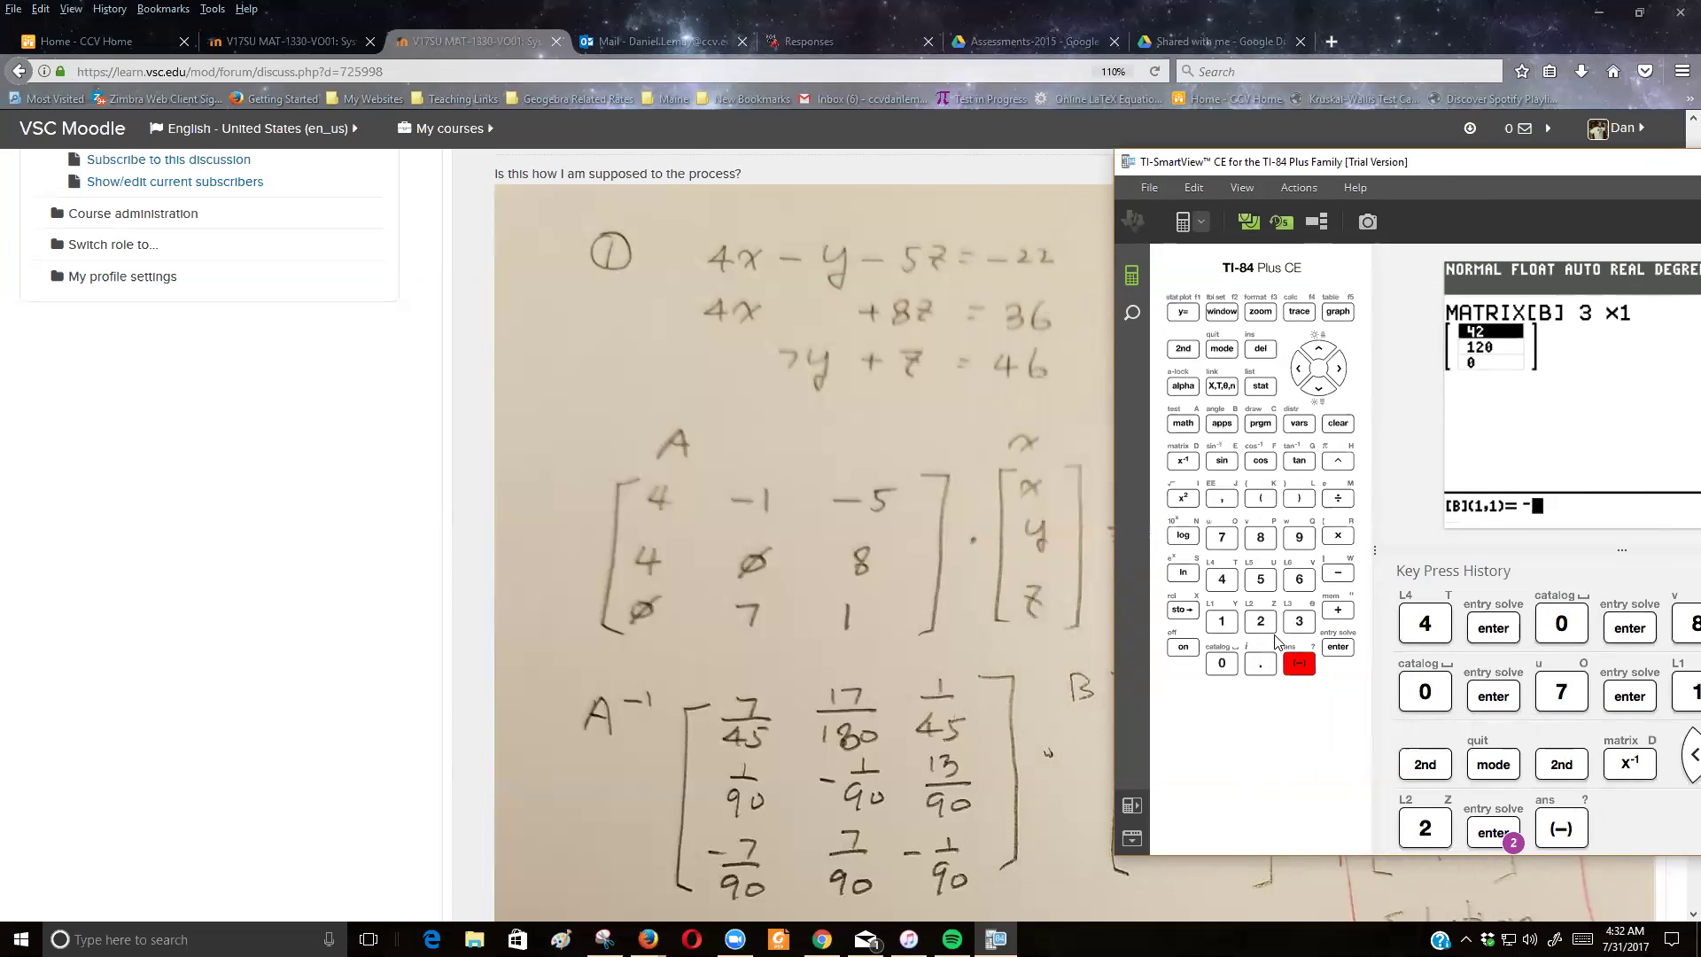
{"action": "left_click", "coordinate": [1260, 621]}
{"action": "left_click", "coordinate": [1260, 621]}
{"action": "left_click", "coordinate": [1338, 648]}
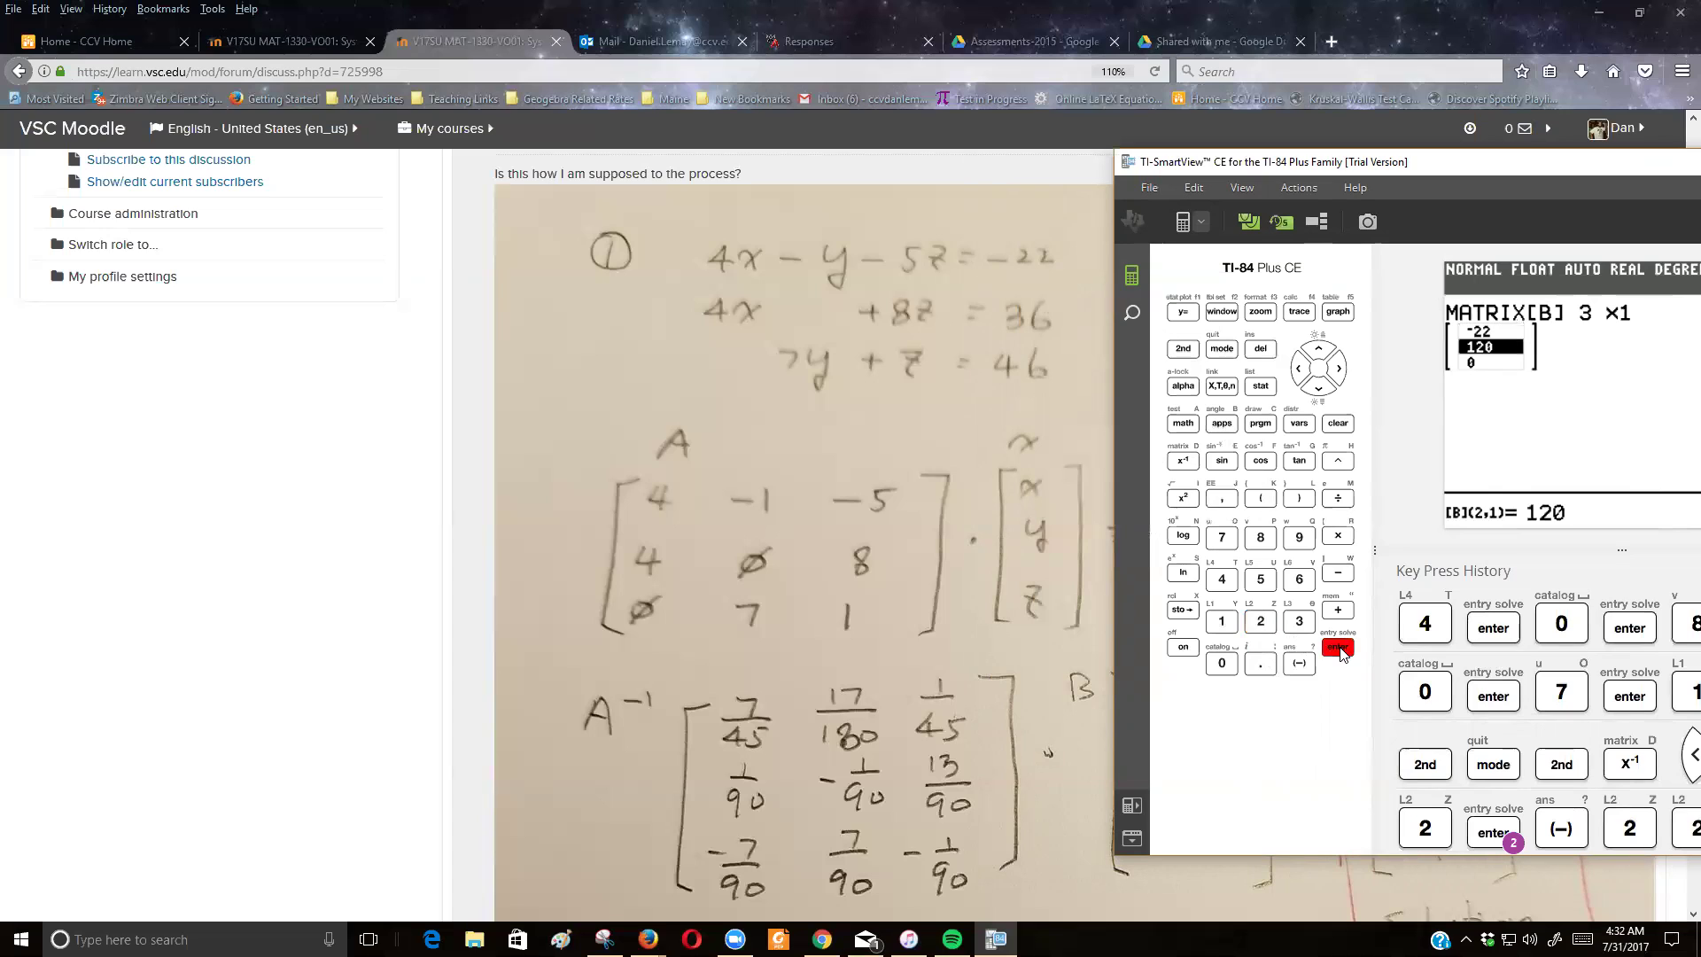
{"action": "left_click", "coordinate": [1299, 621]}
{"action": "left_click", "coordinate": [1299, 578]}
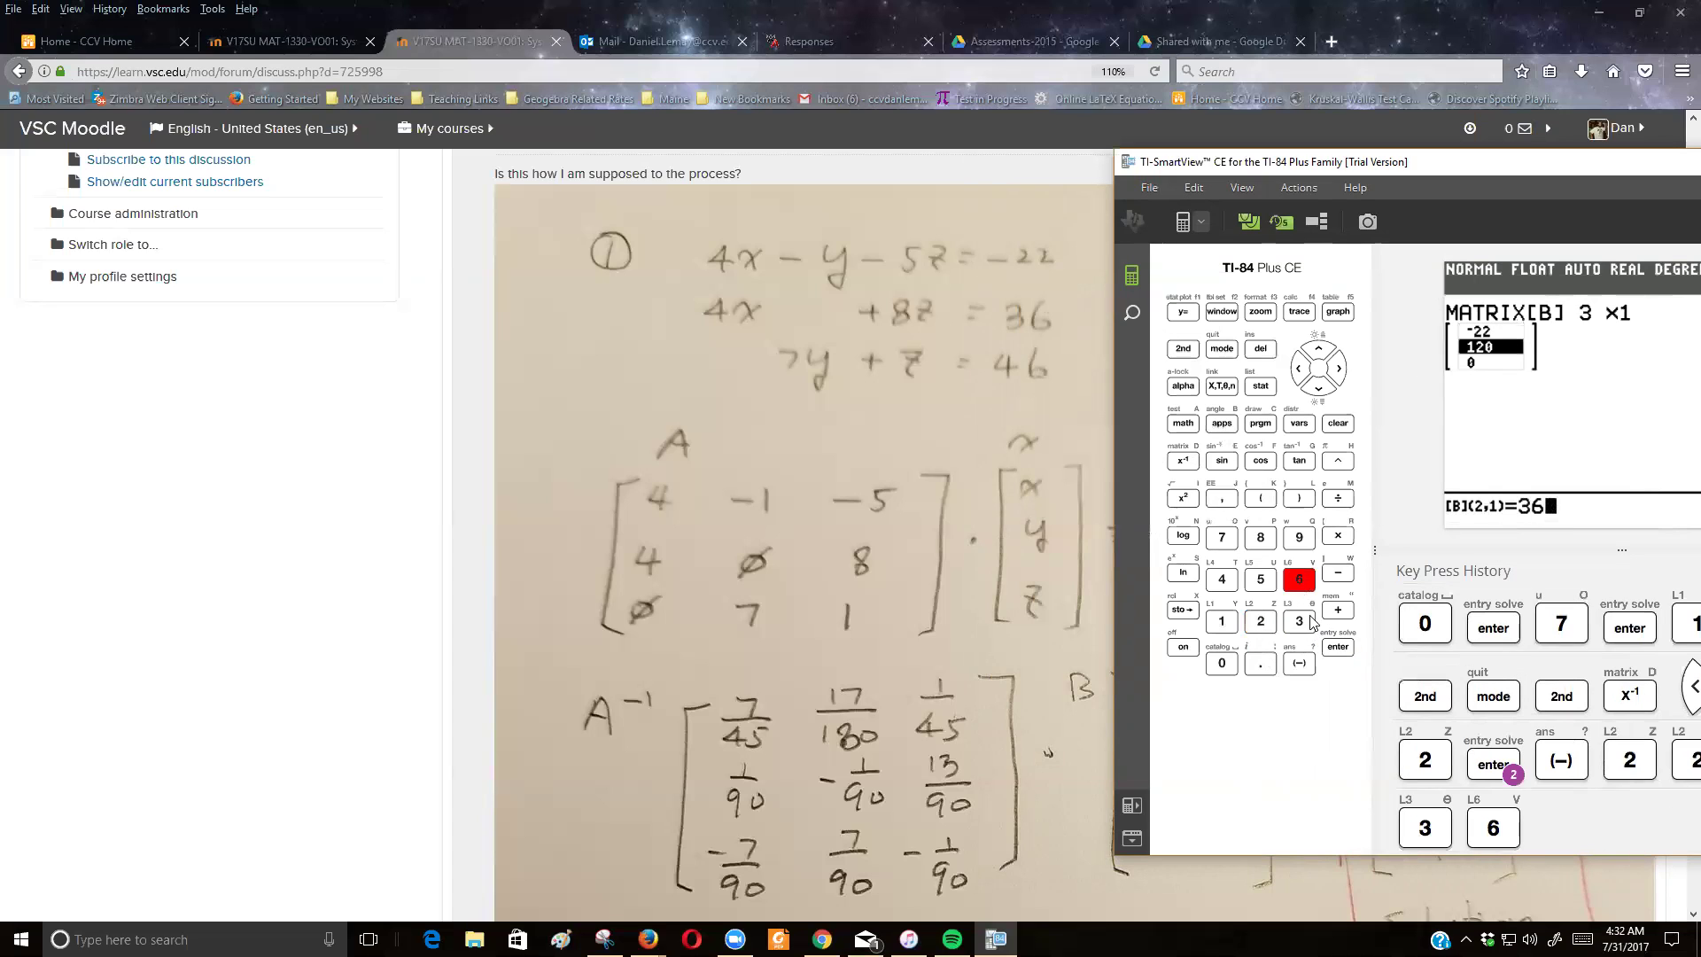
{"action": "left_click", "coordinate": [1337, 647]}
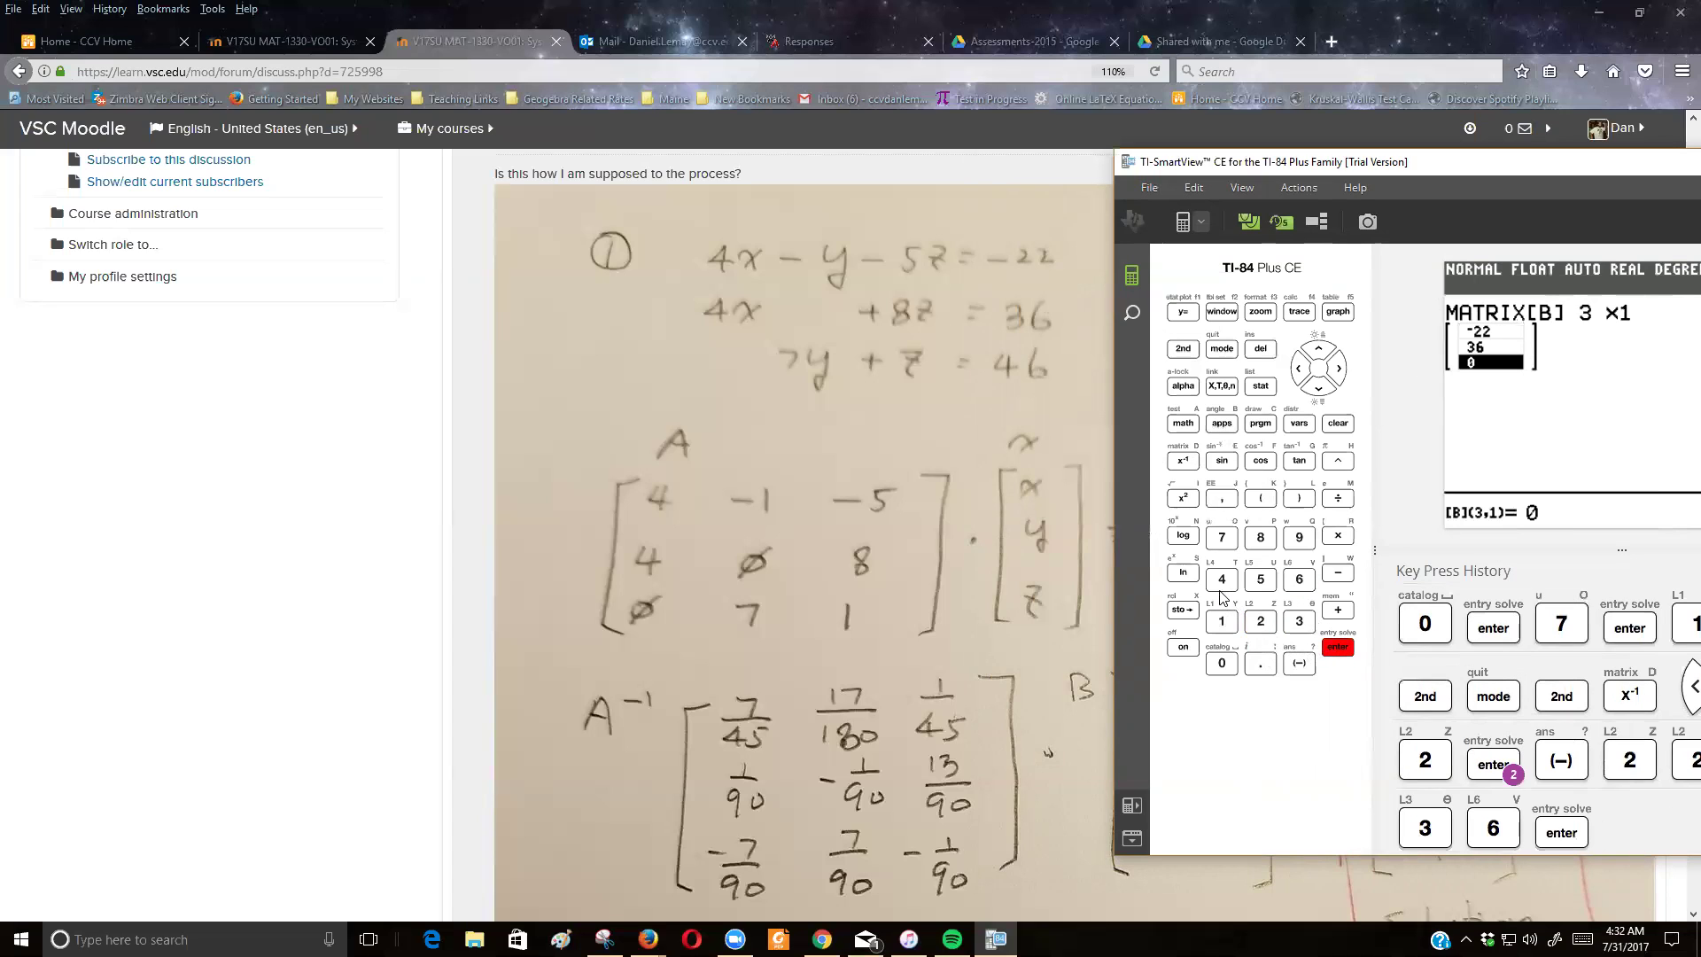
{"action": "left_click", "coordinate": [1222, 578]}
{"action": "left_click", "coordinate": [1299, 579]}
{"action": "left_click", "coordinate": [1337, 647]}
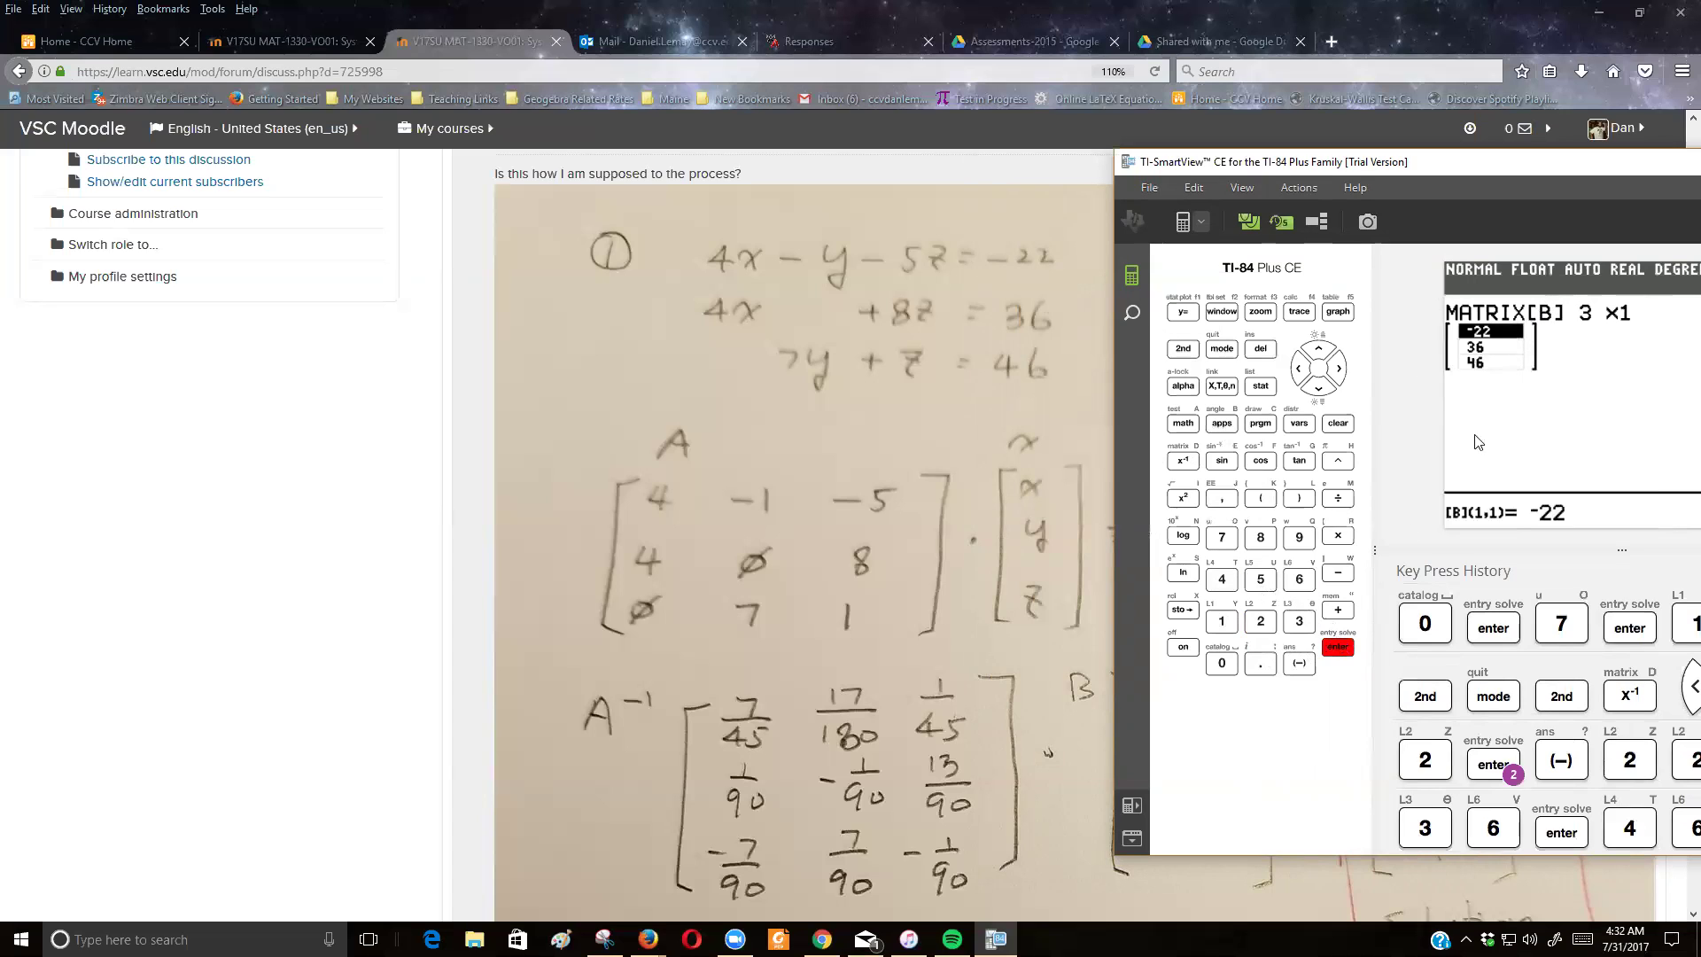
Step: Quit to the home screen, reposition the emulator to show the whole calculator, and clear the screen
{"action": "left_click", "coordinate": [1183, 349]}
{"action": "left_click", "coordinate": [1221, 349]}
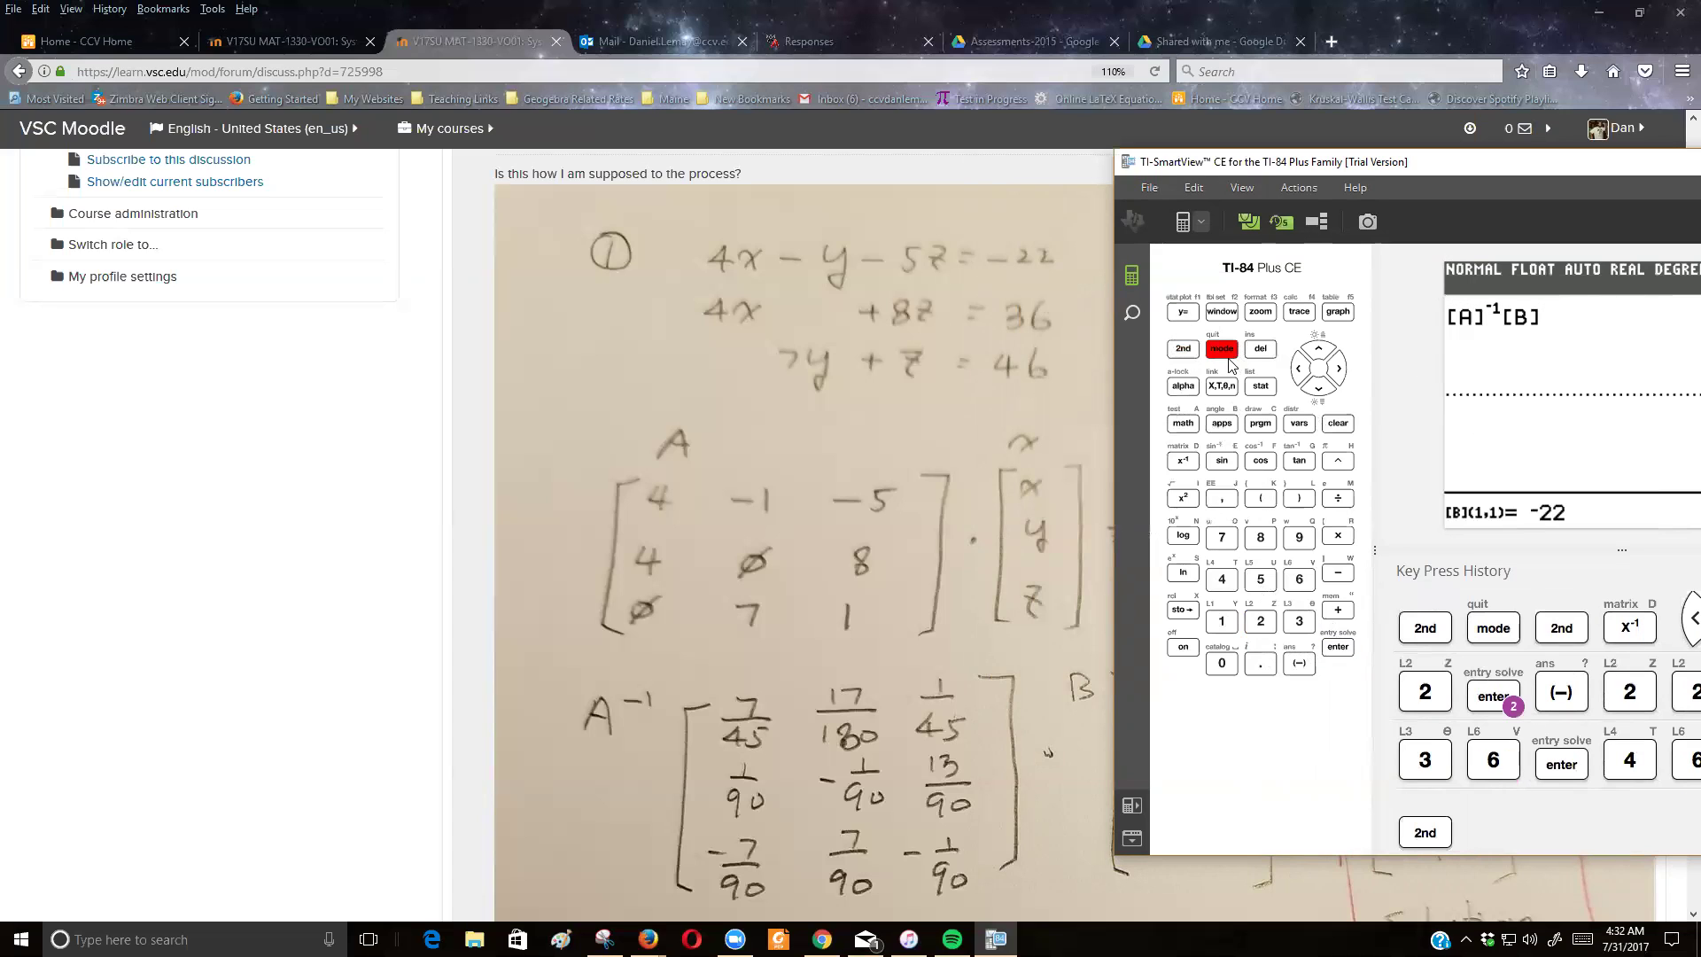
{"action": "left_click", "coordinate": [1181, 350]}
{"action": "left_click", "coordinate": [1189, 461]}
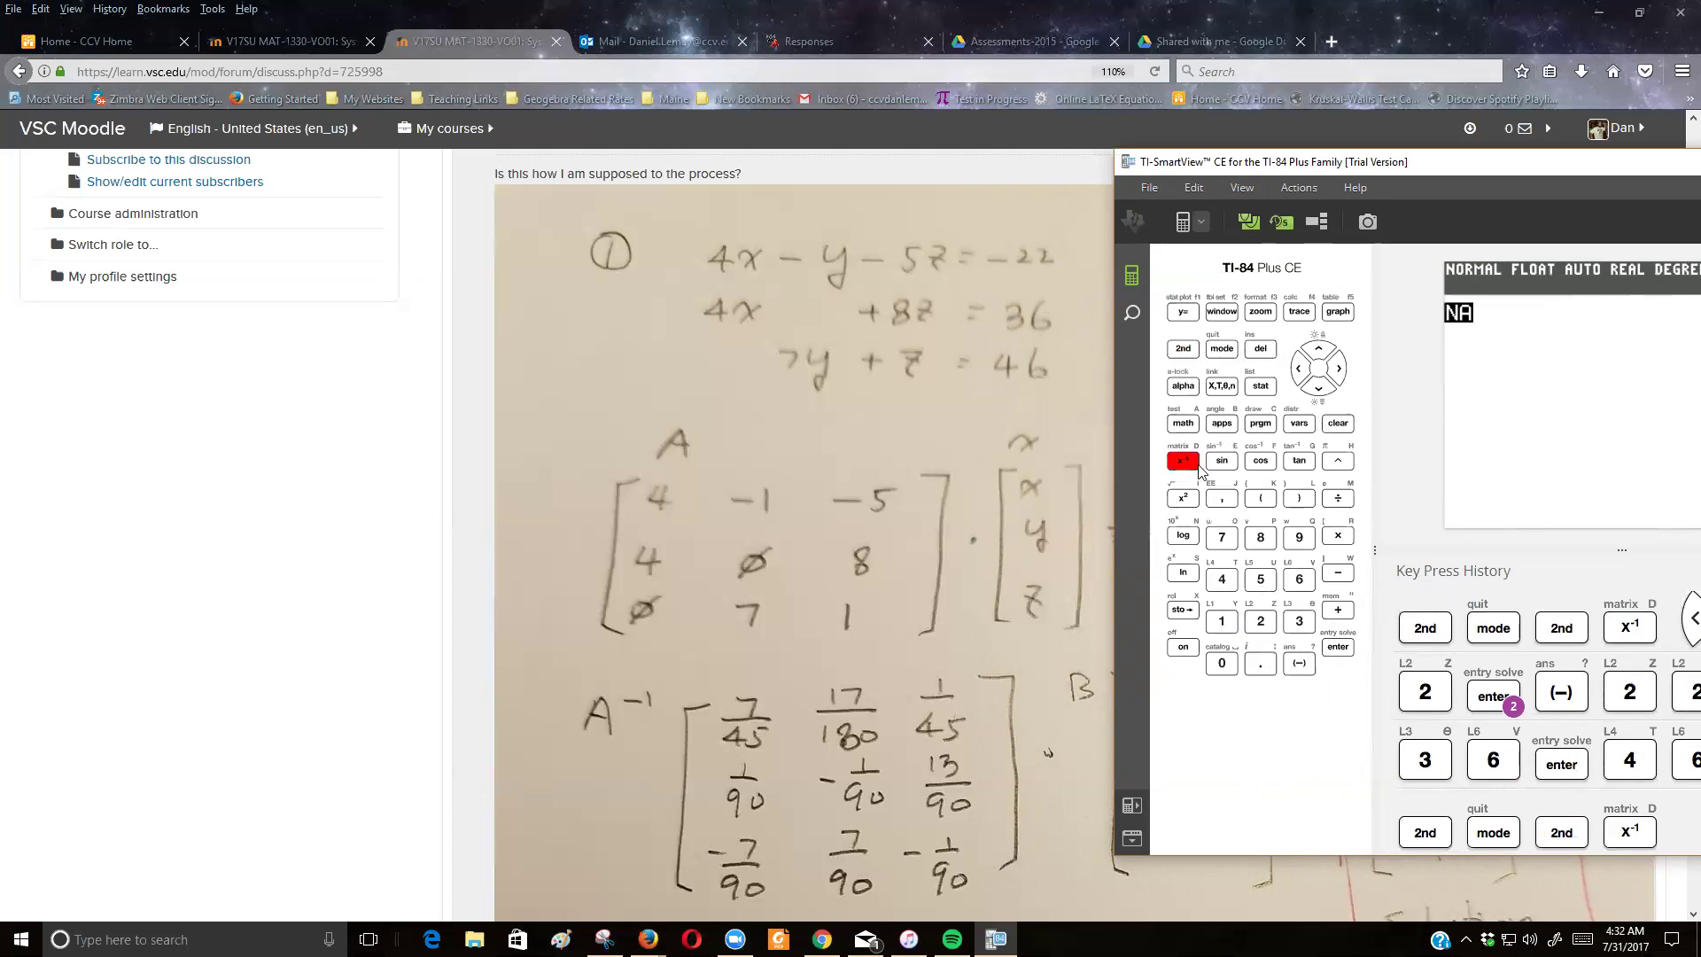
{"action": "left_click", "coordinate": [1338, 647]}
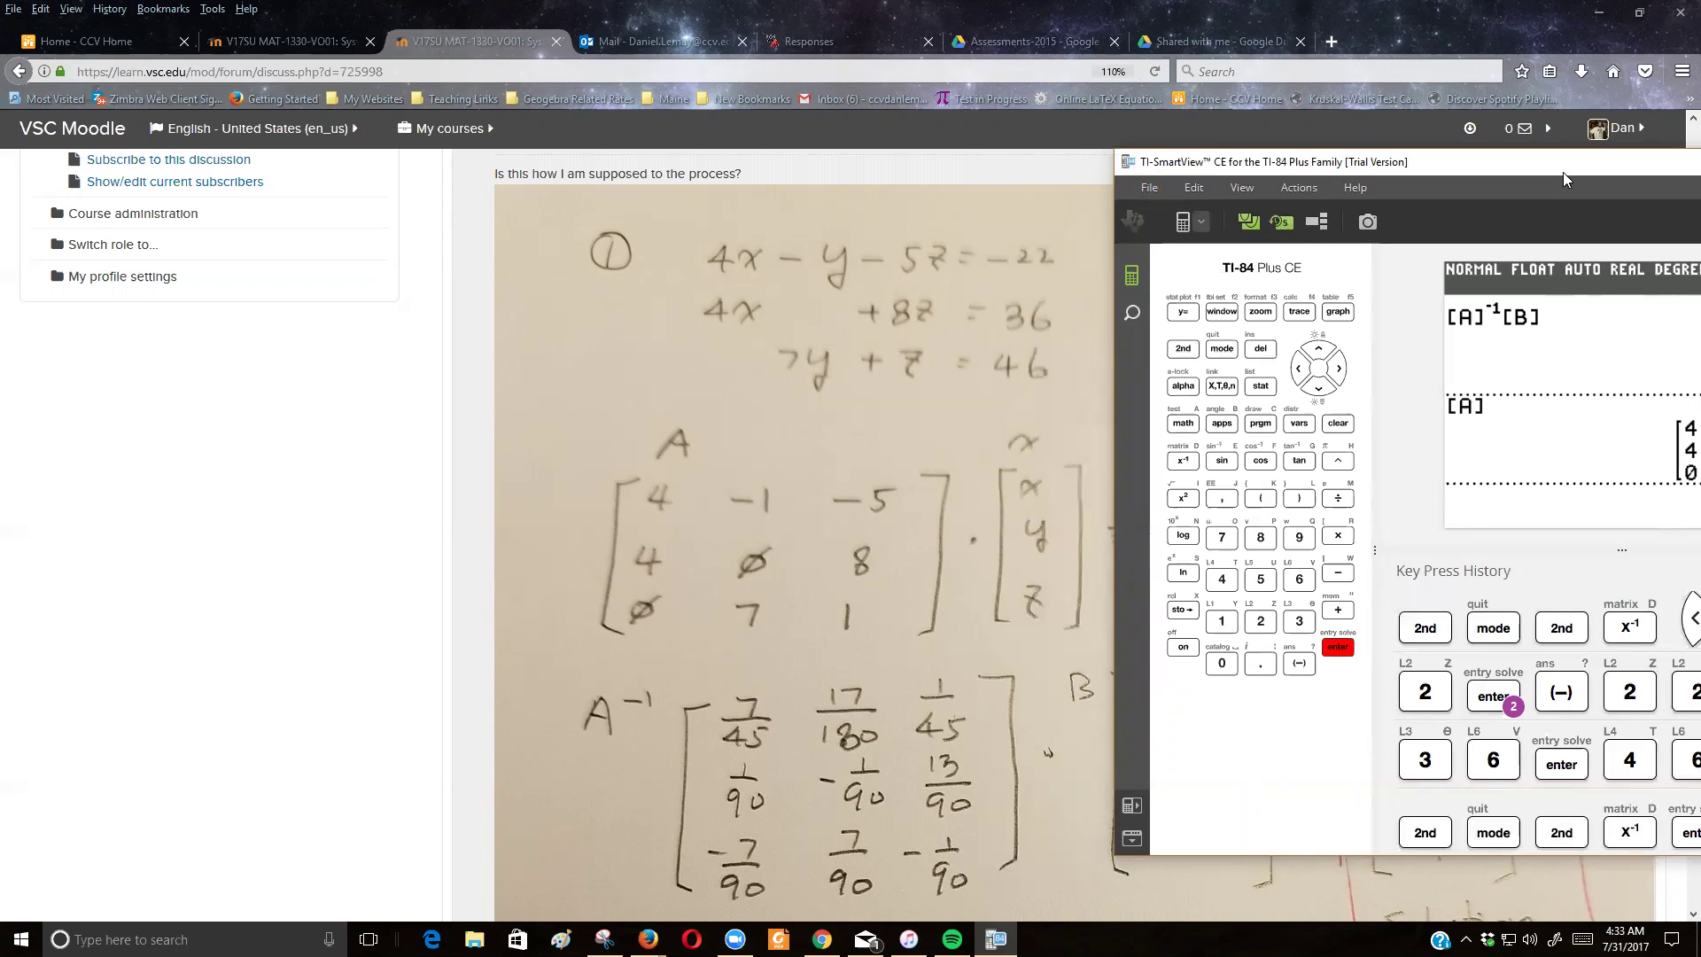
{"action": "left_click_drag", "start_coordinate": [1563, 180], "coordinate": [1370, 151]}
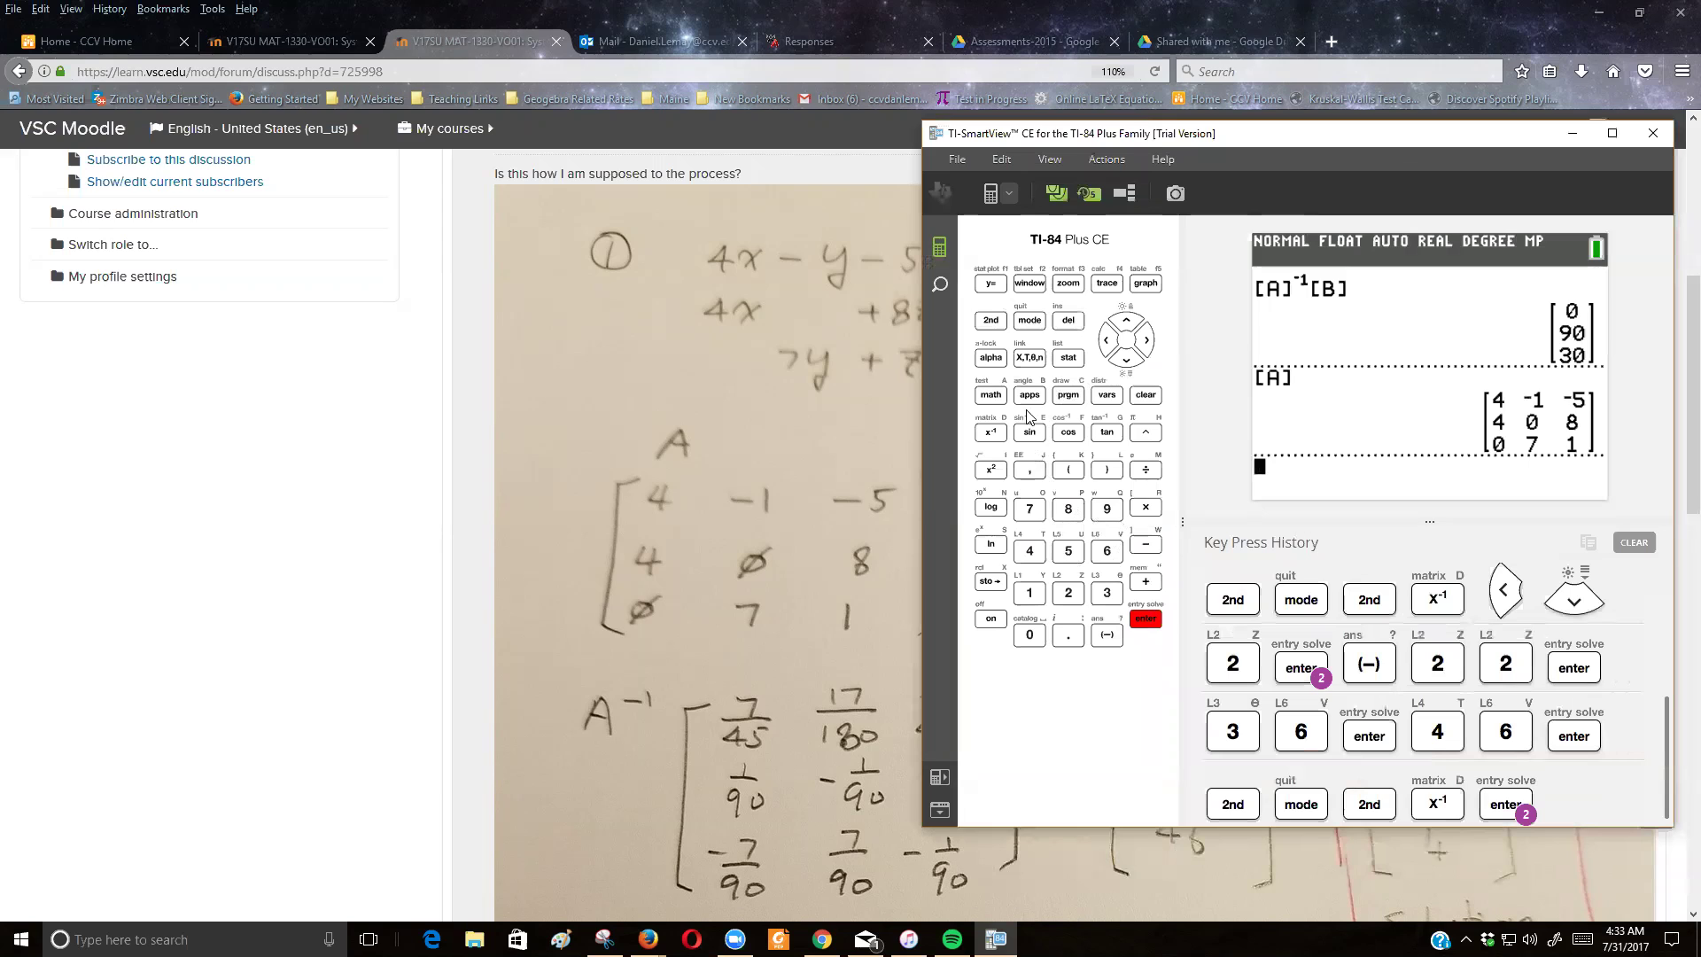
{"action": "left_click", "coordinate": [1145, 398]}
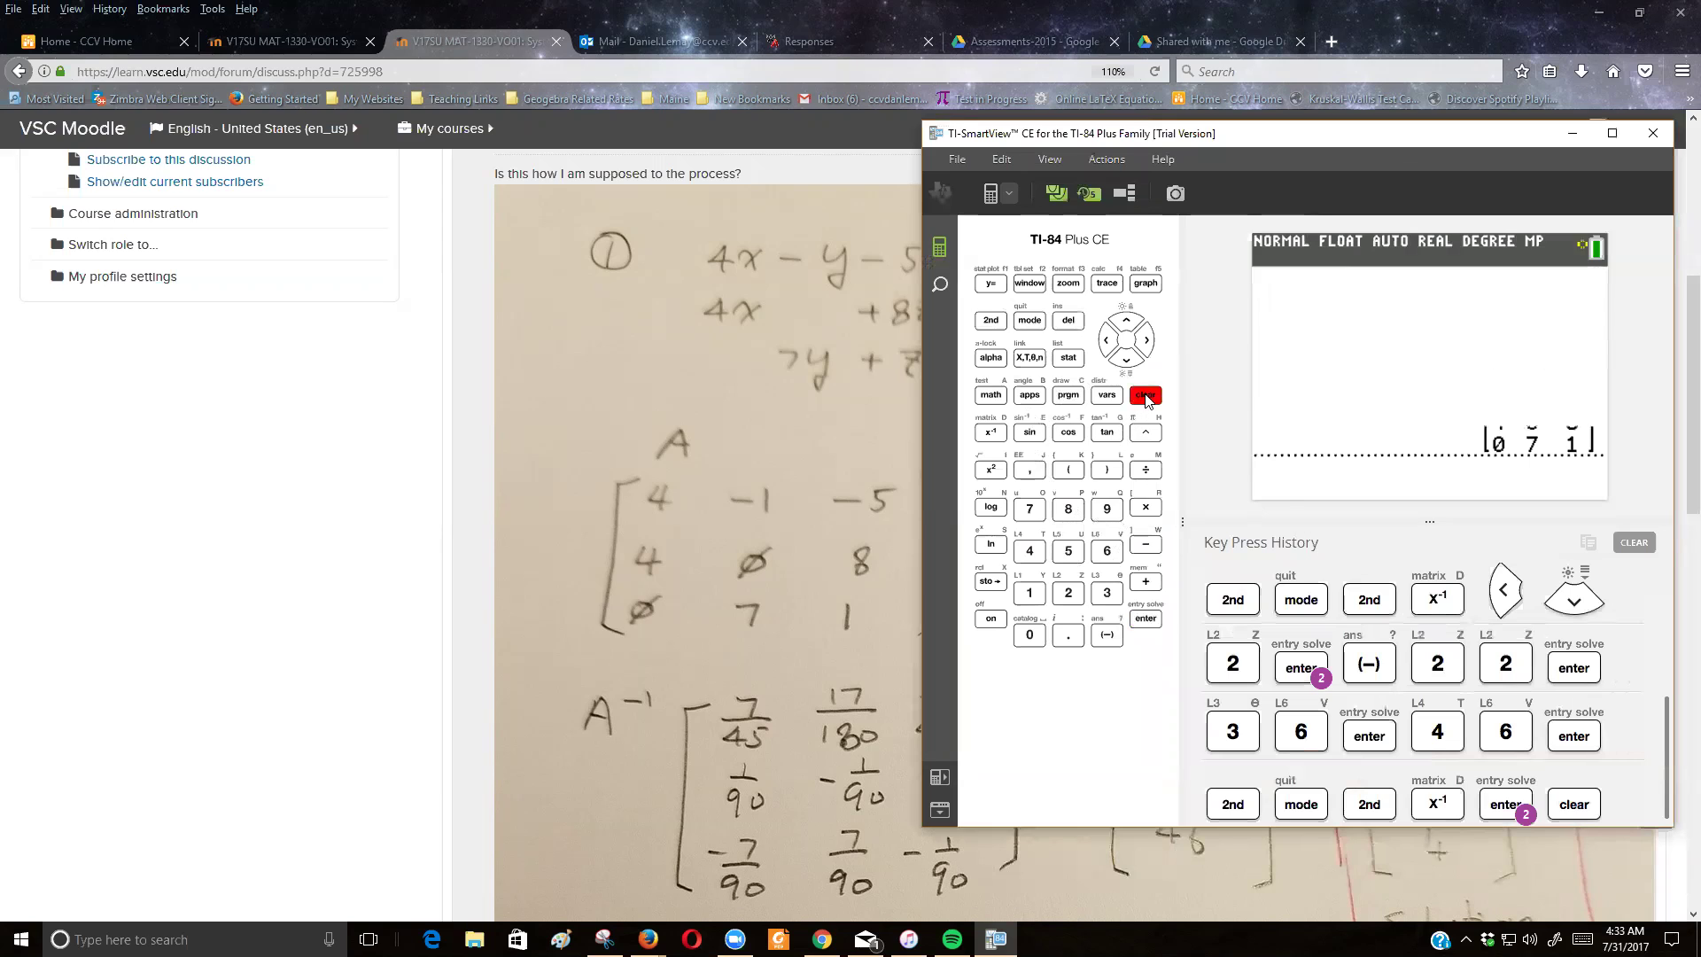
Step: Evaluate [A]⁻¹, giving decimals such as 0.1555555556, 0.0111111111, −0.0777777778
{"action": "left_click", "coordinate": [988, 322]}
{"action": "left_click", "coordinate": [990, 433]}
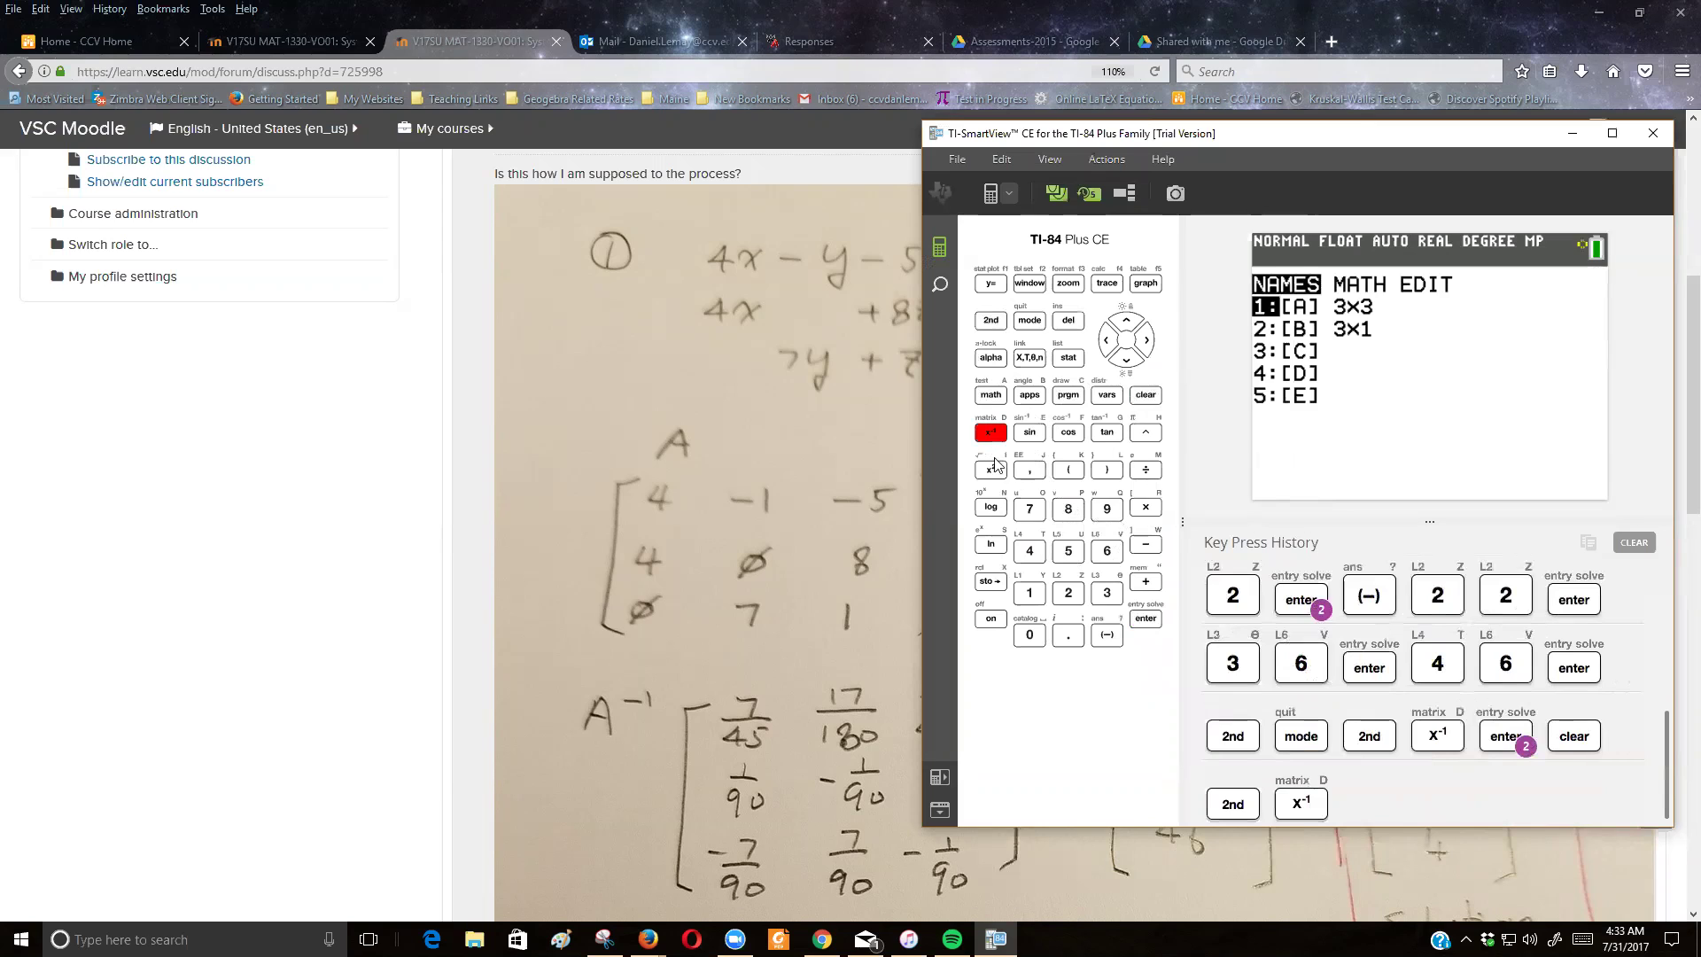
{"action": "left_click", "coordinate": [1029, 593]}
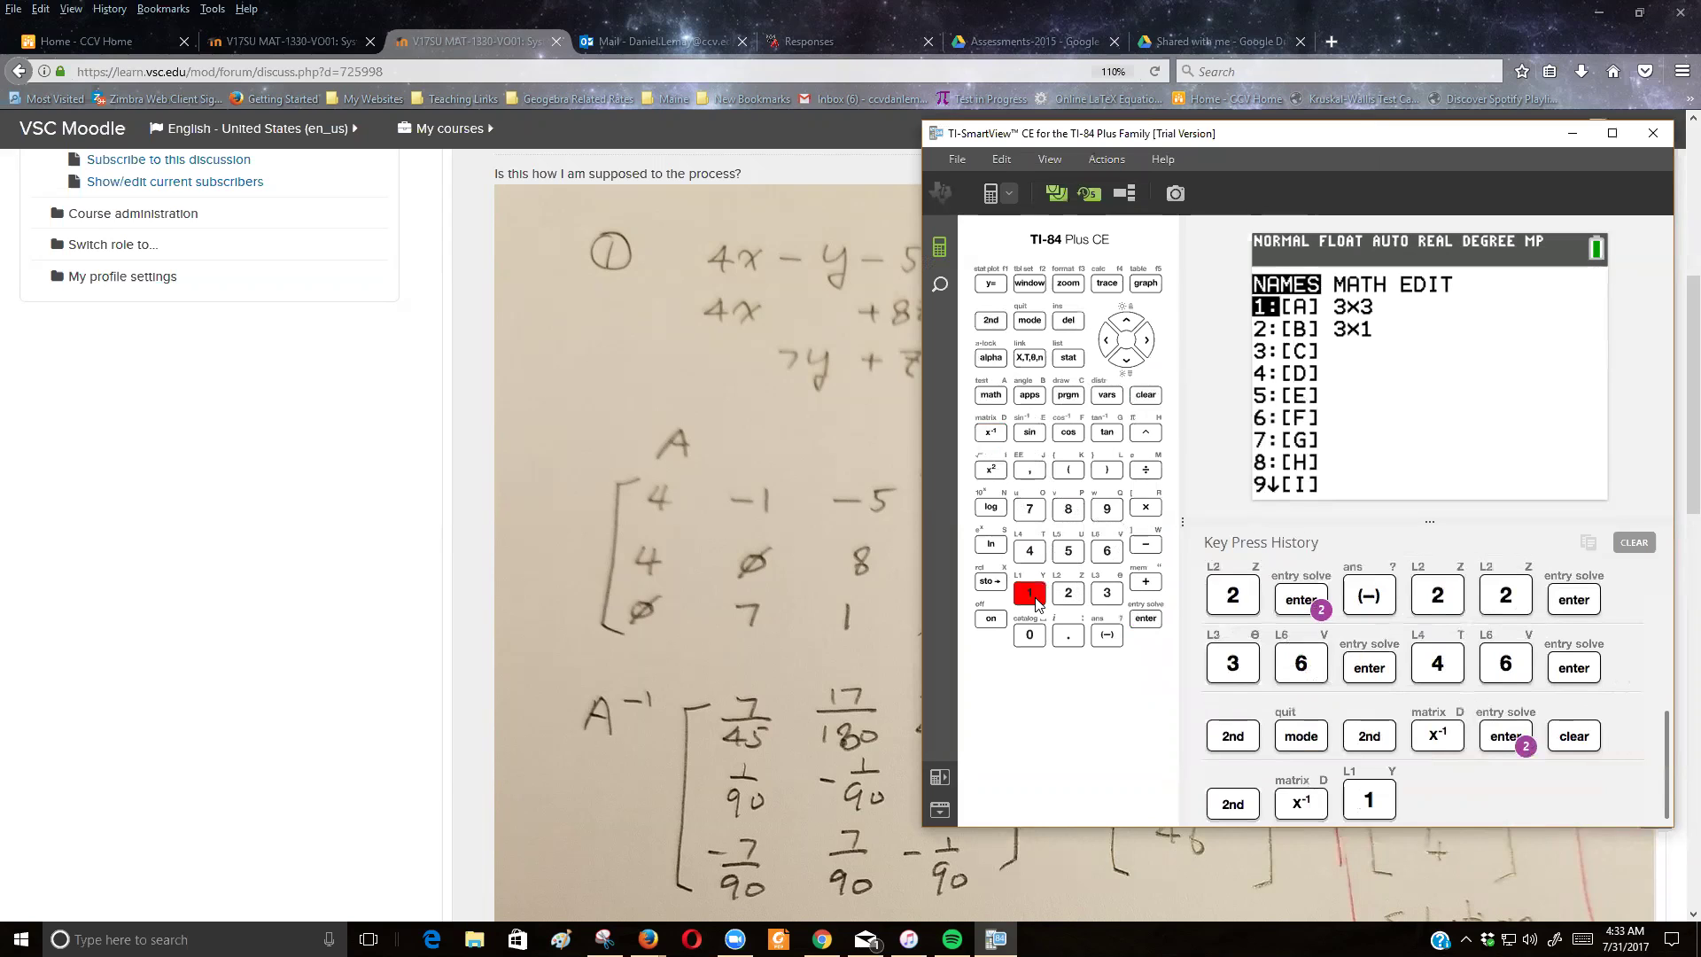
{"action": "left_click", "coordinate": [988, 435]}
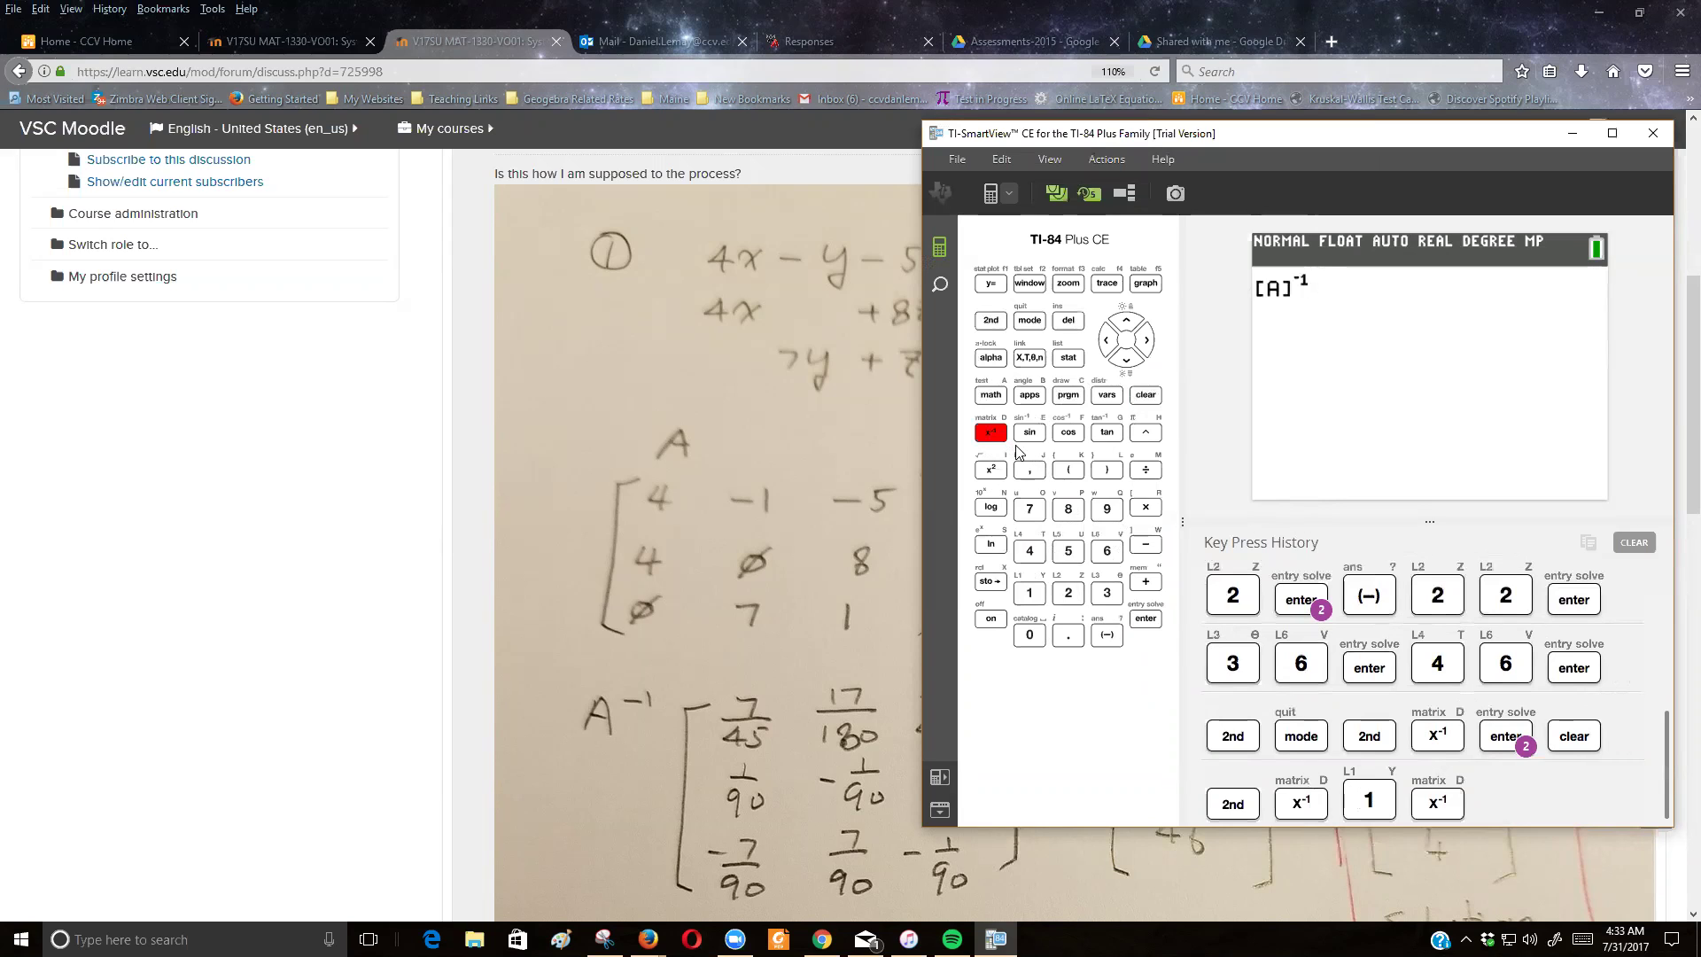
{"action": "left_click", "coordinate": [1145, 619]}
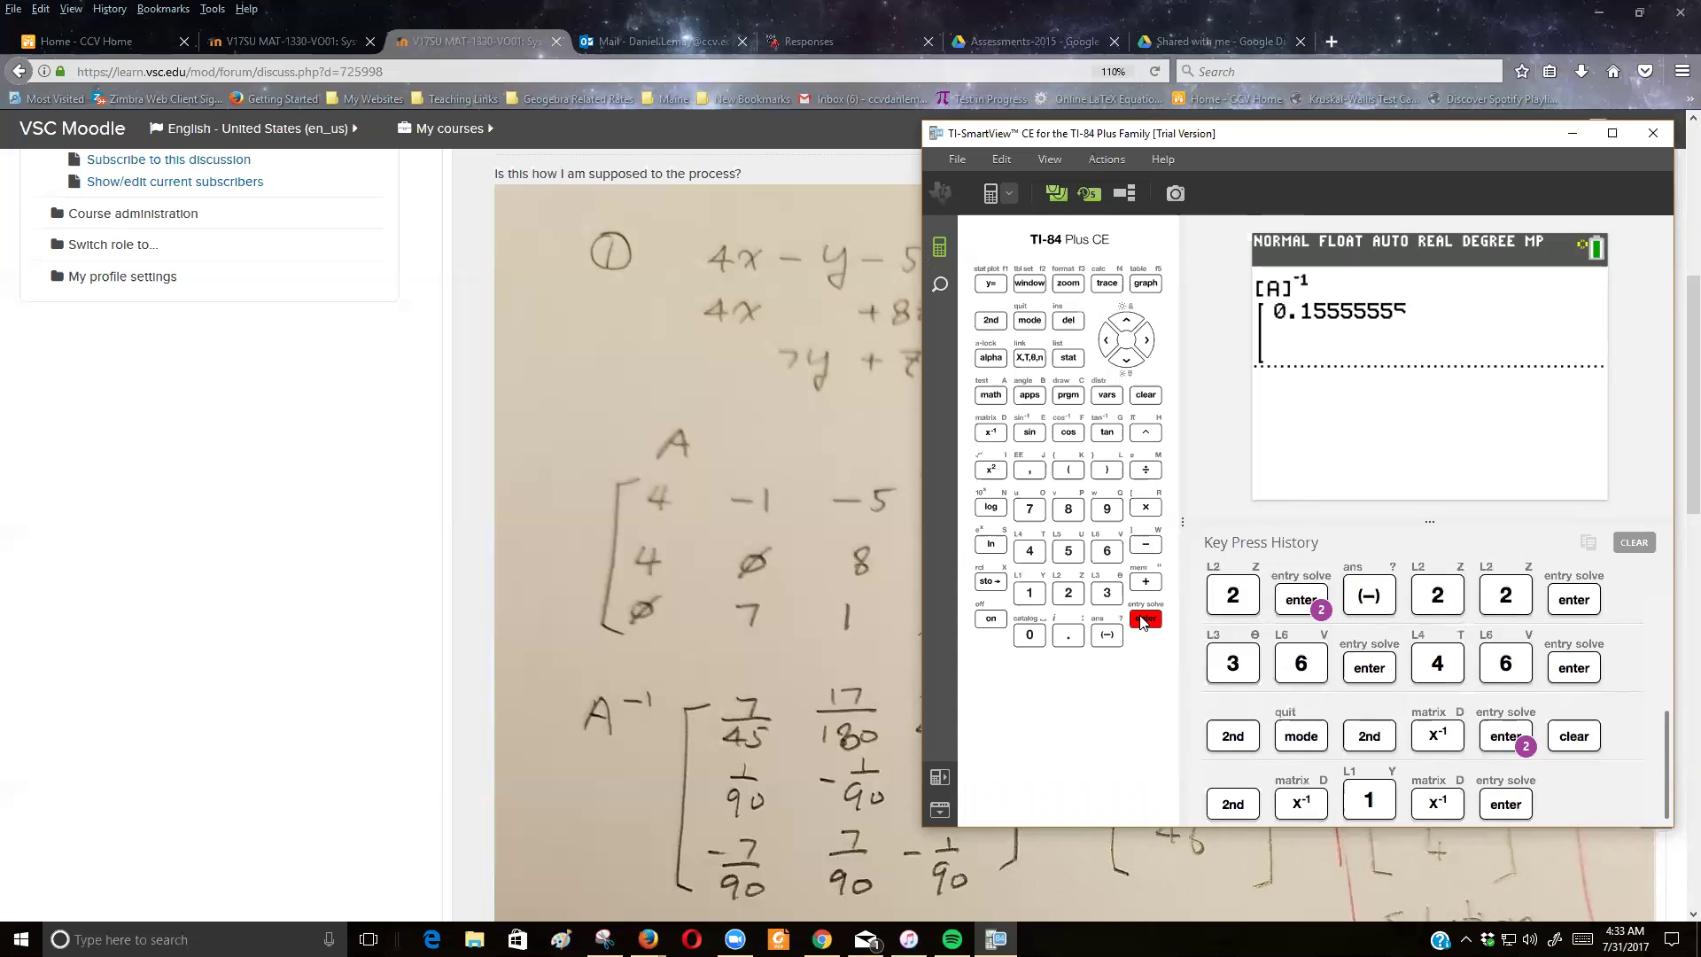
{"action": "left_click", "coordinate": [1144, 621]}
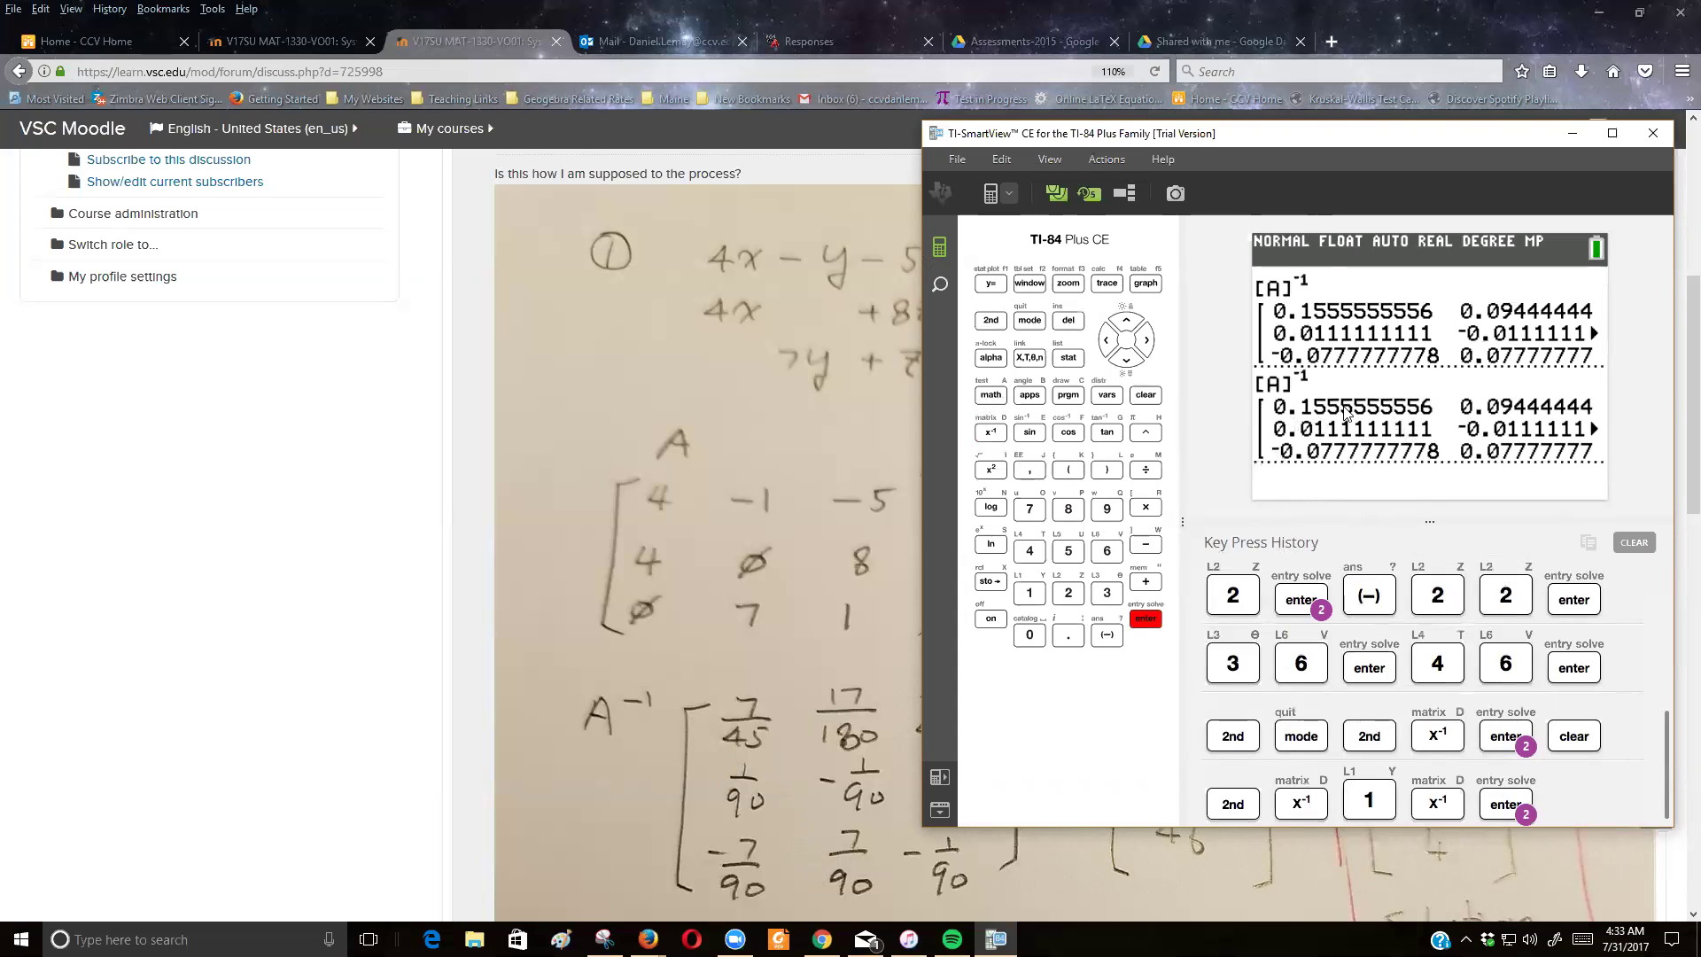
Step: Convert the inverse to fractions with ▶Frac, showing 7/45, 17/180, 1/45 in the first row
{"action": "left_click", "coordinate": [981, 399]}
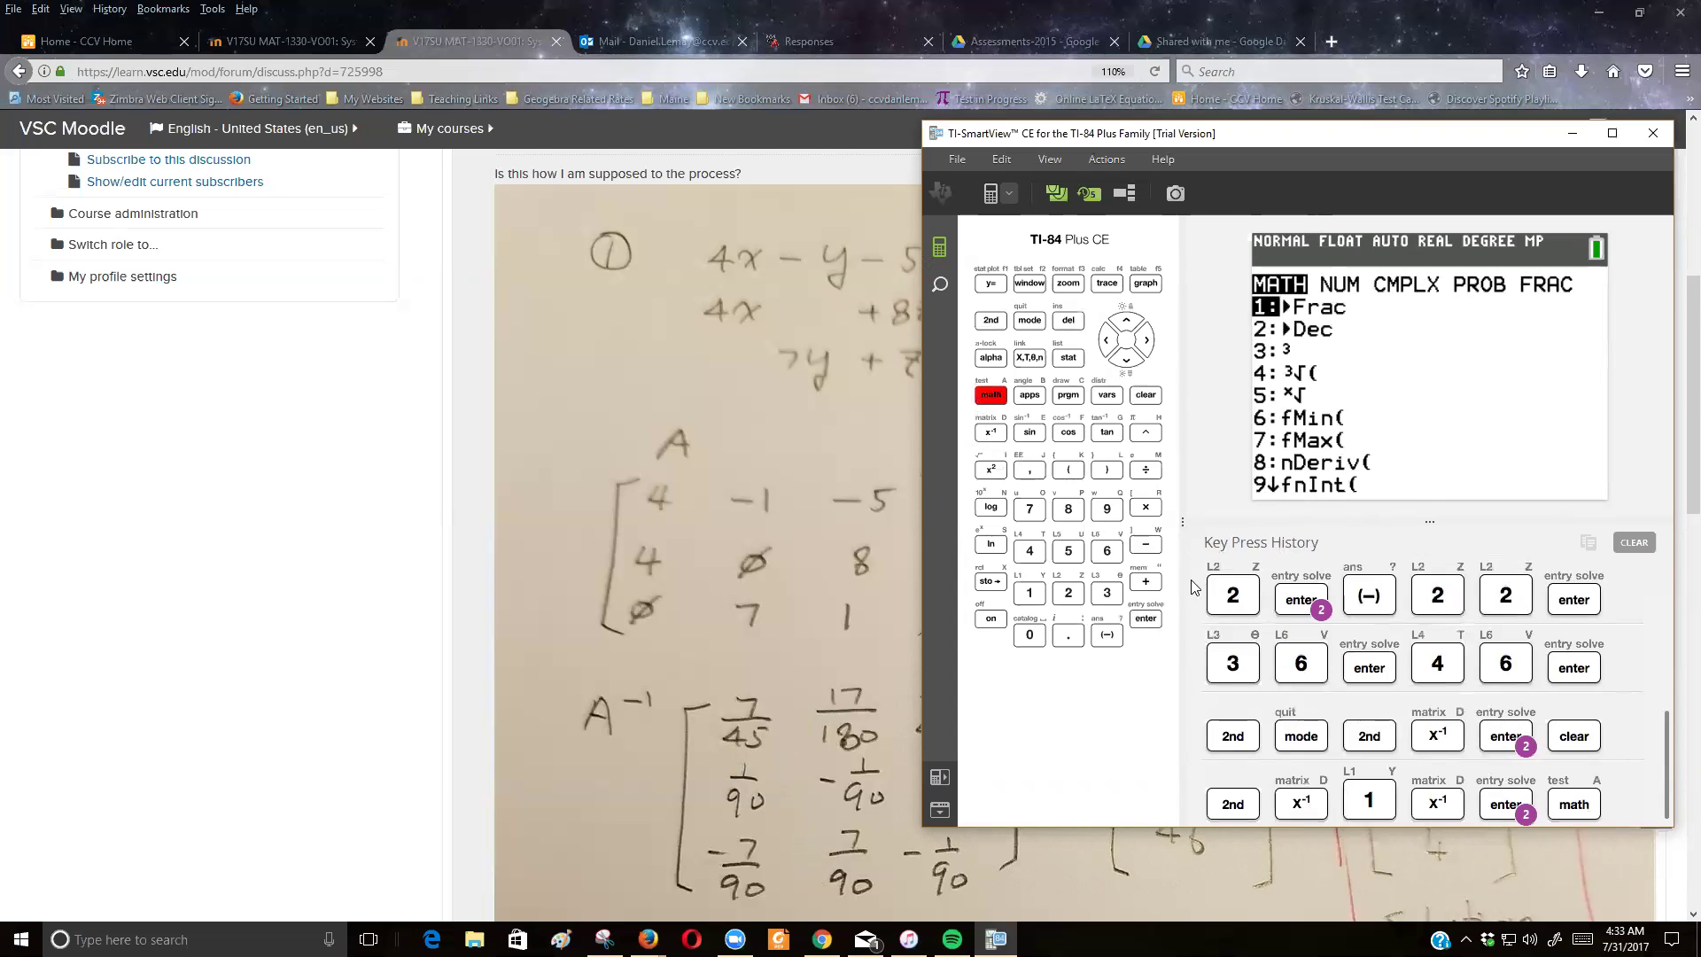
{"action": "left_click", "coordinate": [1138, 620]}
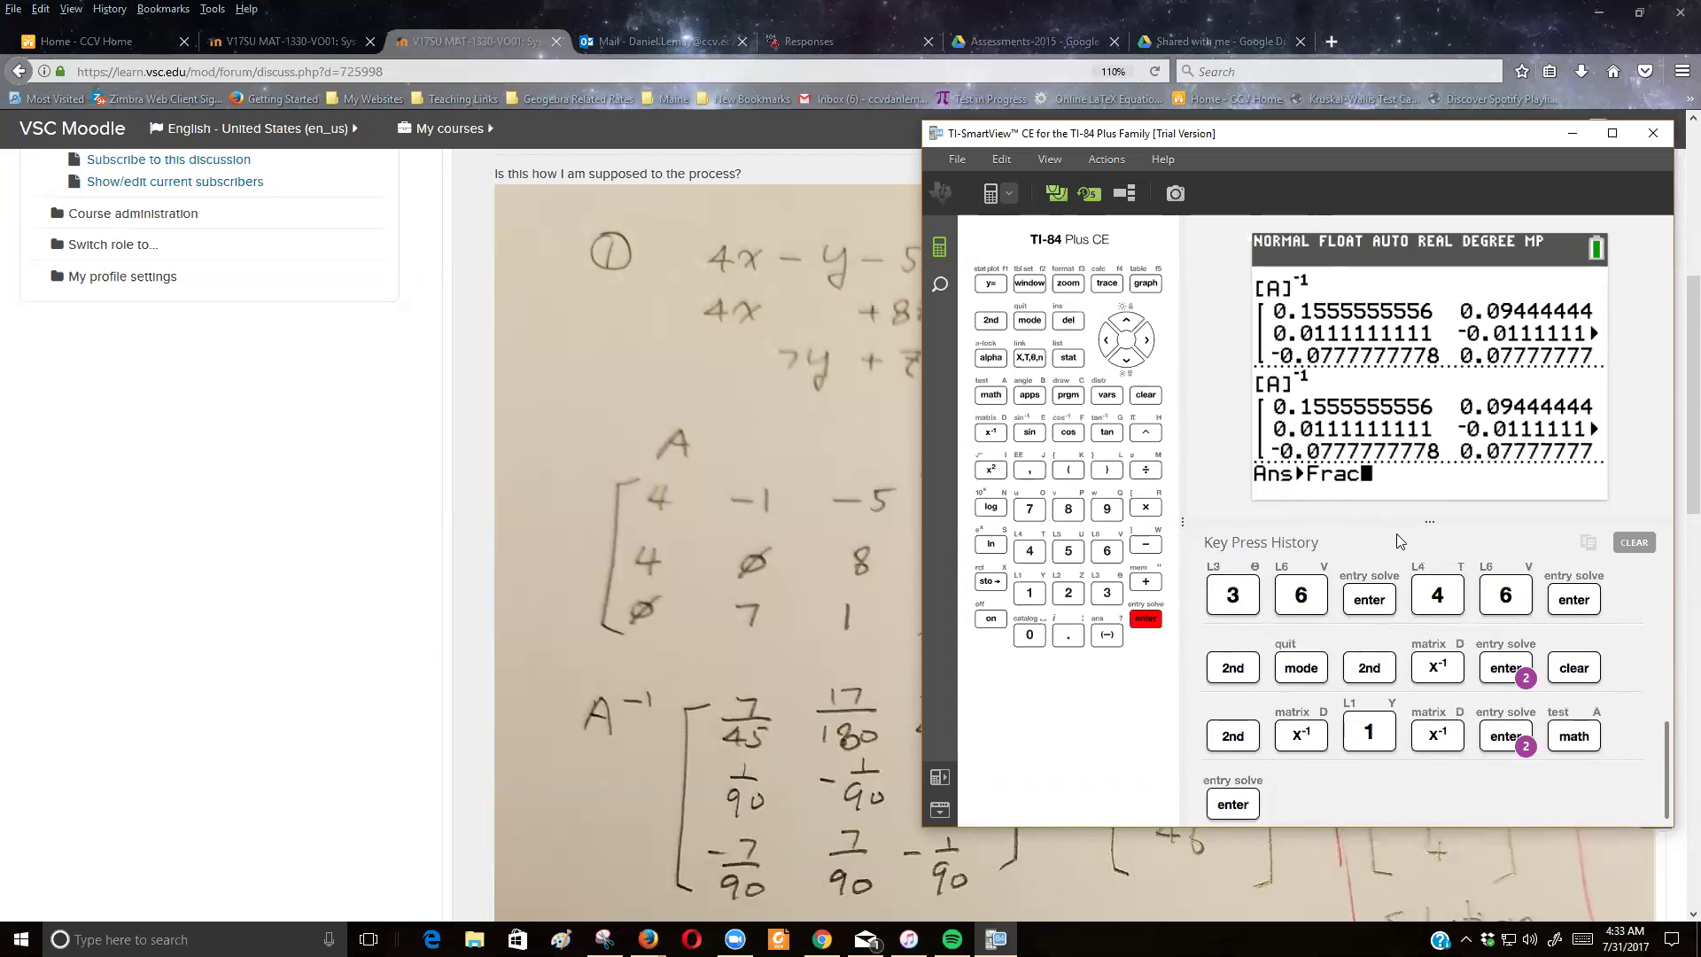
{"action": "left_click", "coordinate": [1143, 620]}
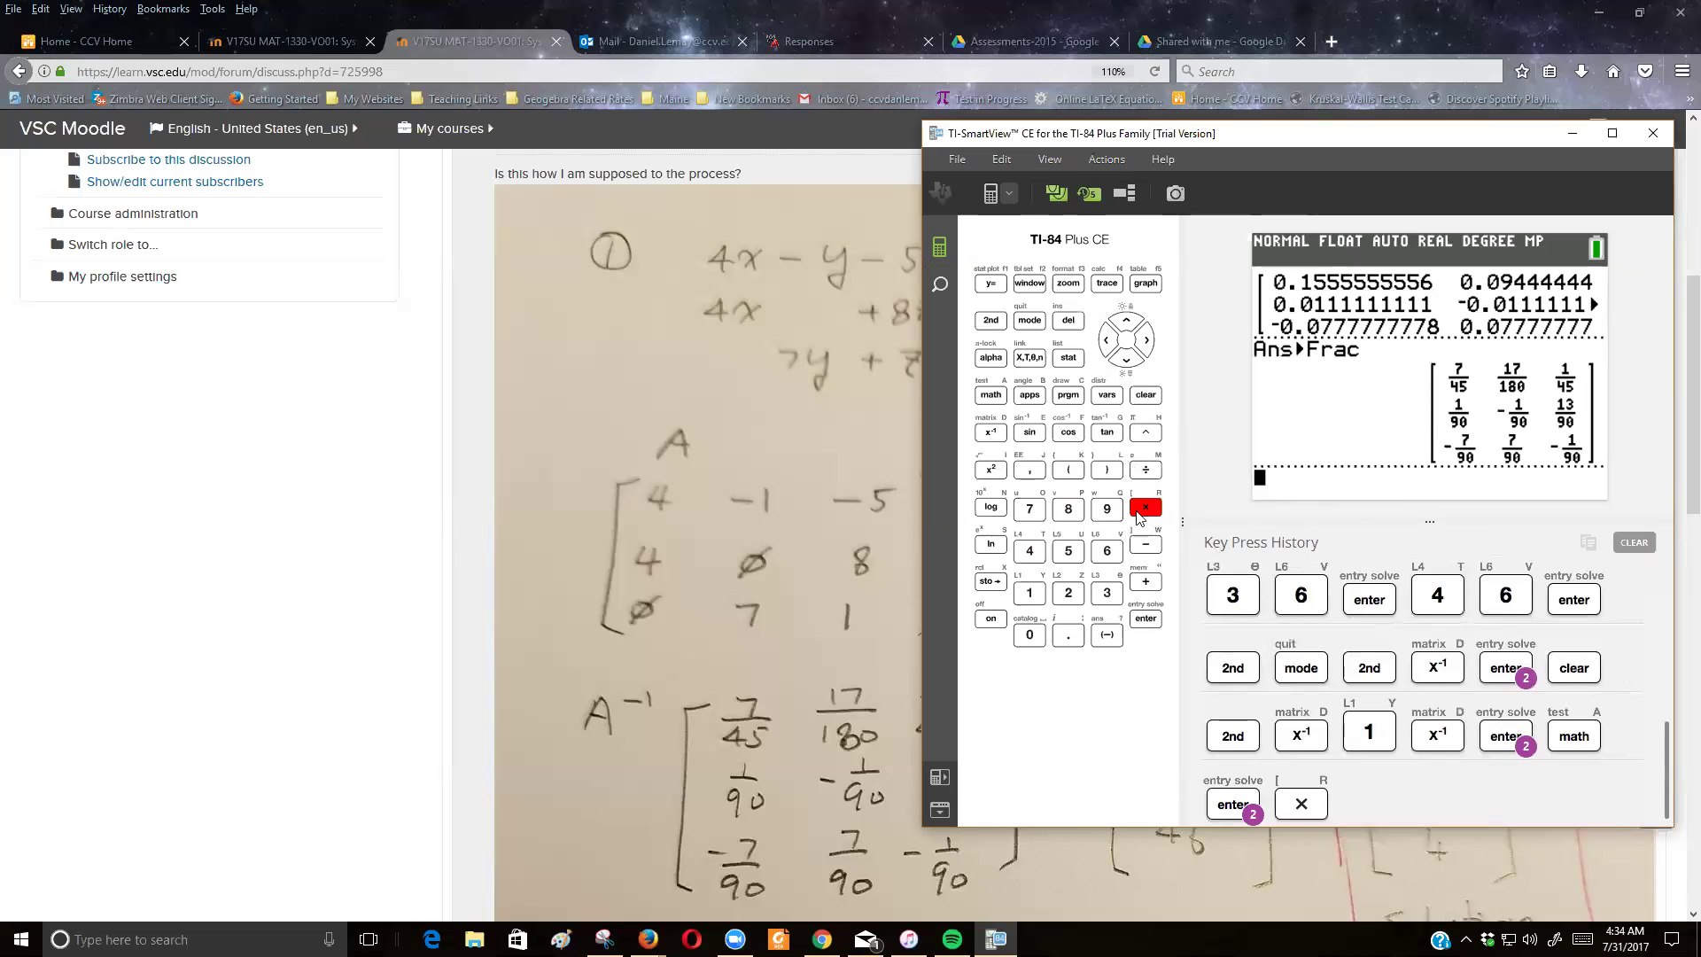
Step: Multiply the answer by [B] to get the solution vector 1, 6, 4
{"action": "left_click", "coordinate": [992, 320]}
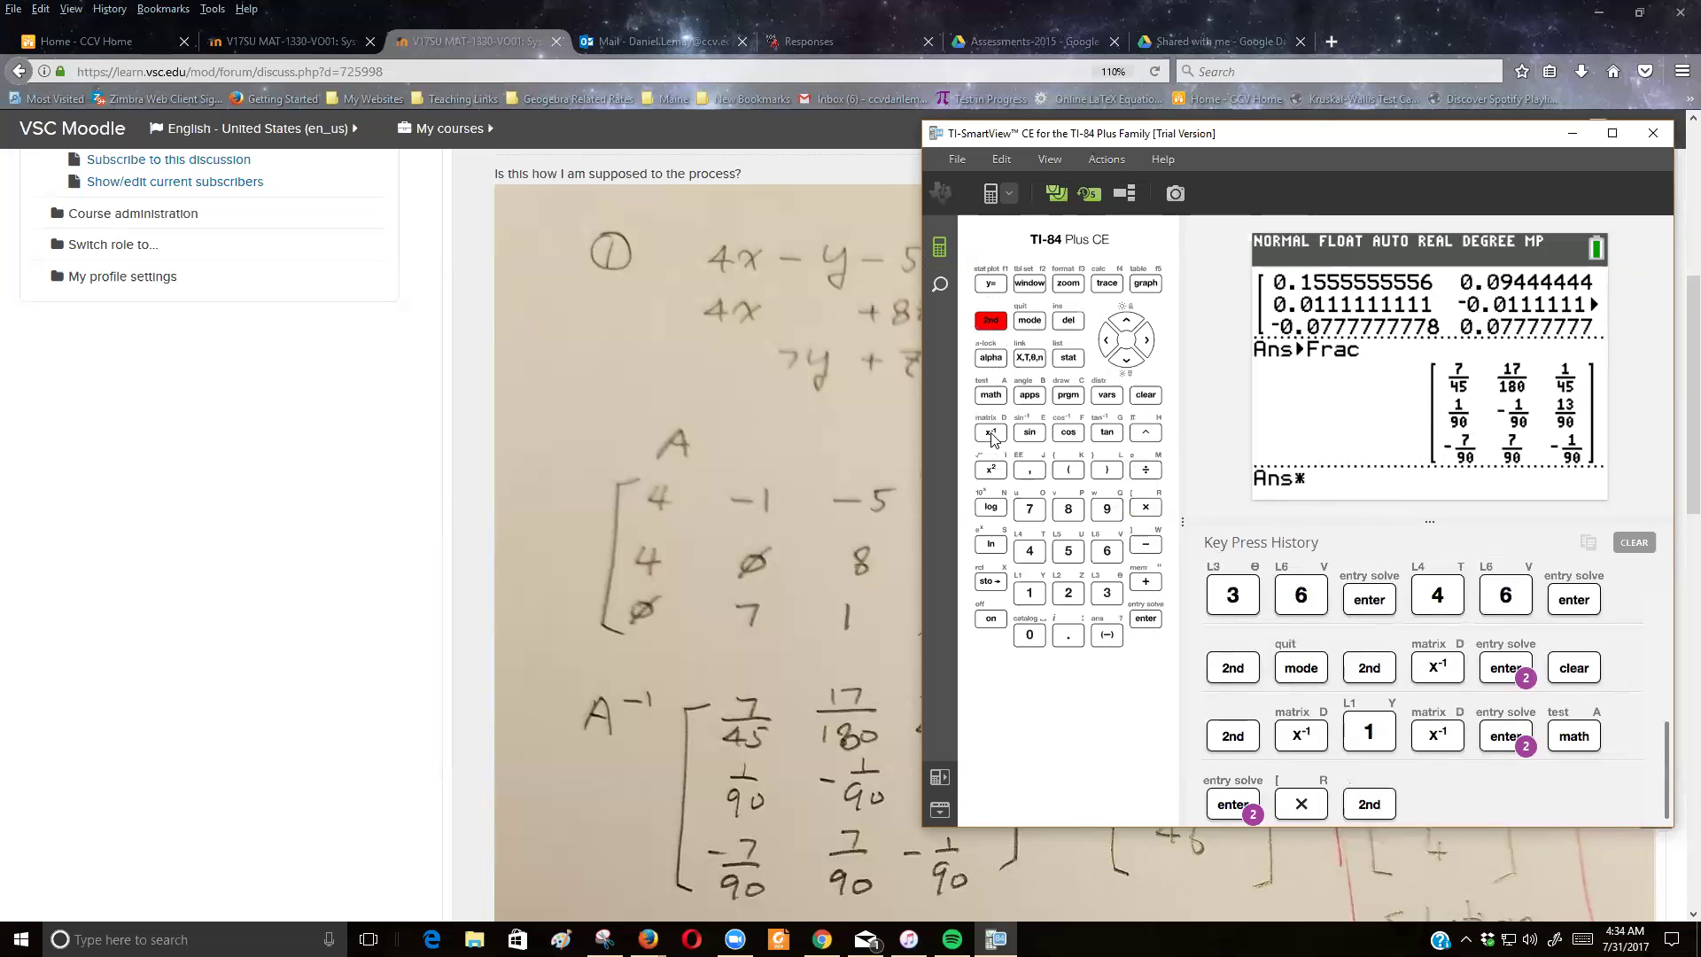
{"action": "left_click", "coordinate": [991, 433]}
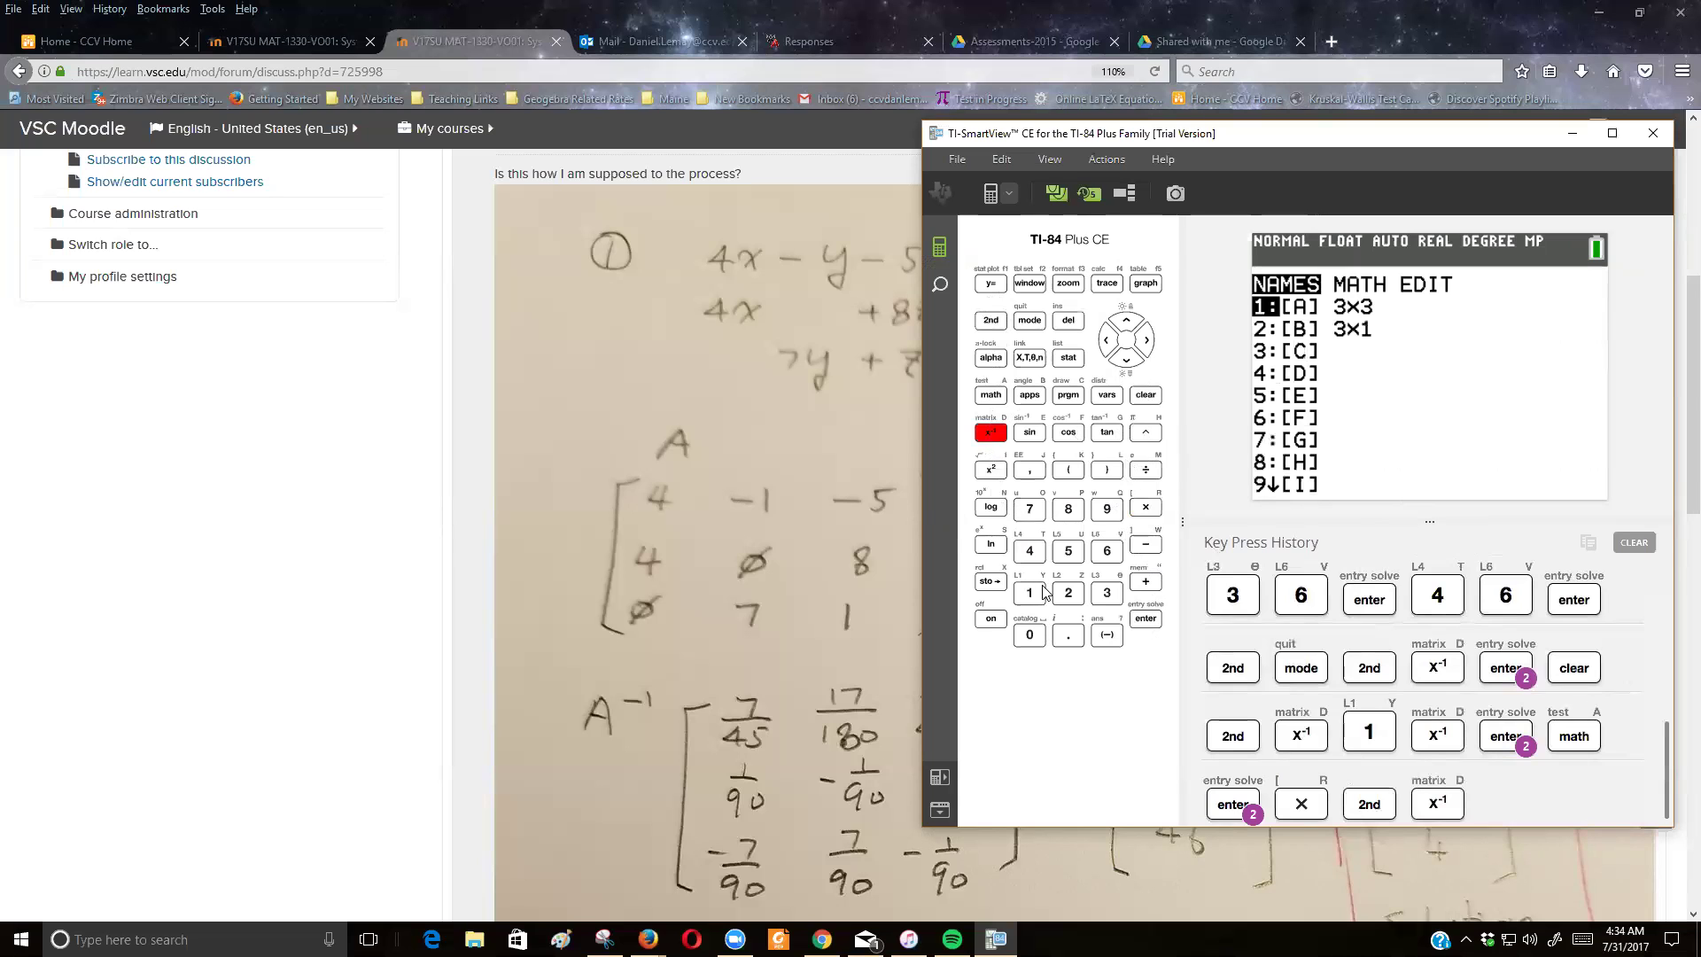
{"action": "left_click", "coordinate": [1069, 593]}
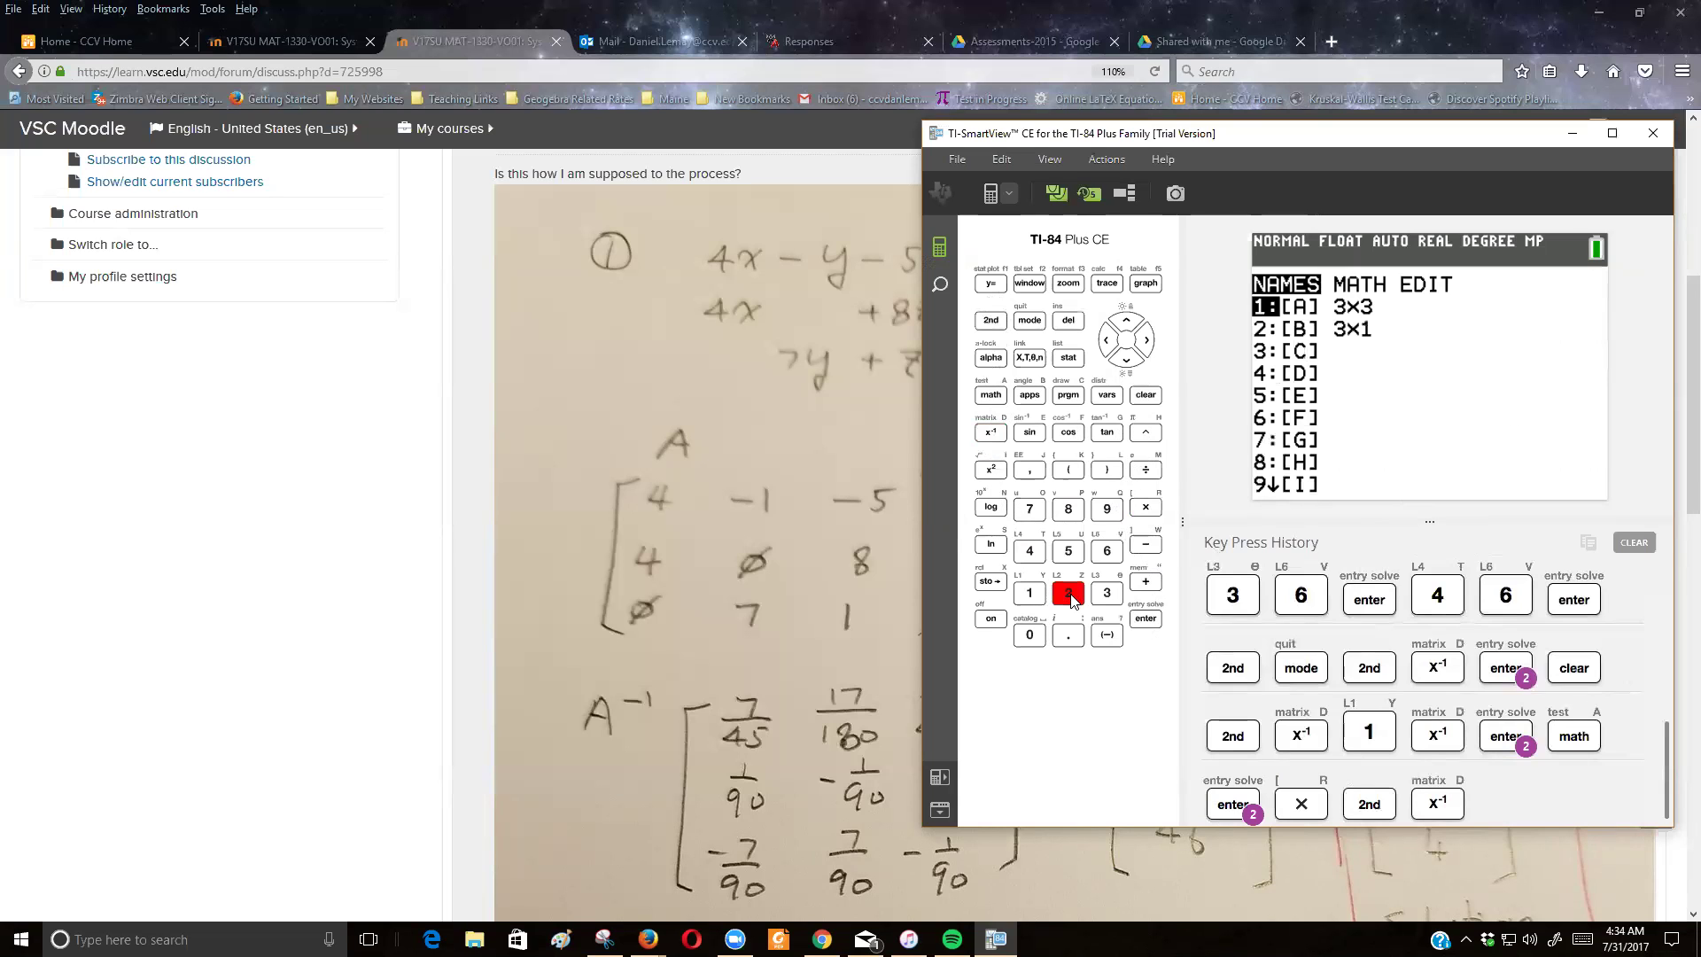
{"action": "left_click", "coordinate": [1147, 621]}
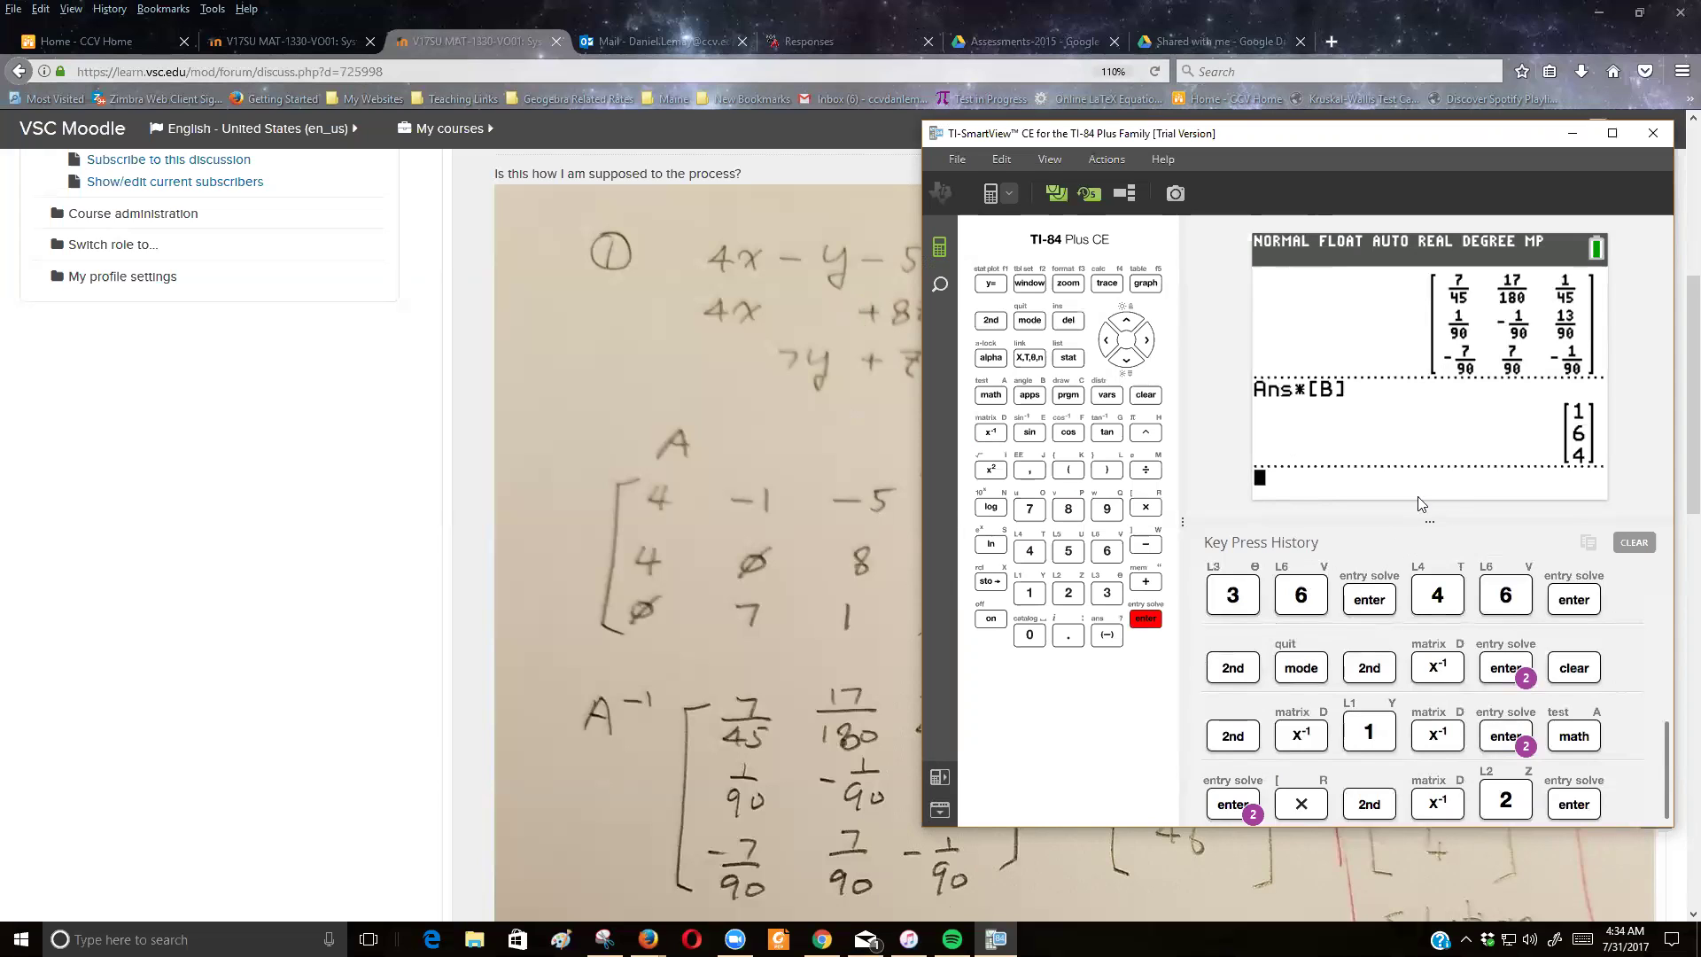
Step: Clear the screen and evaluate [A]⁻¹[B] directly, confirming the vector 1, 6, 4
{"action": "left_click", "coordinate": [1146, 397]}
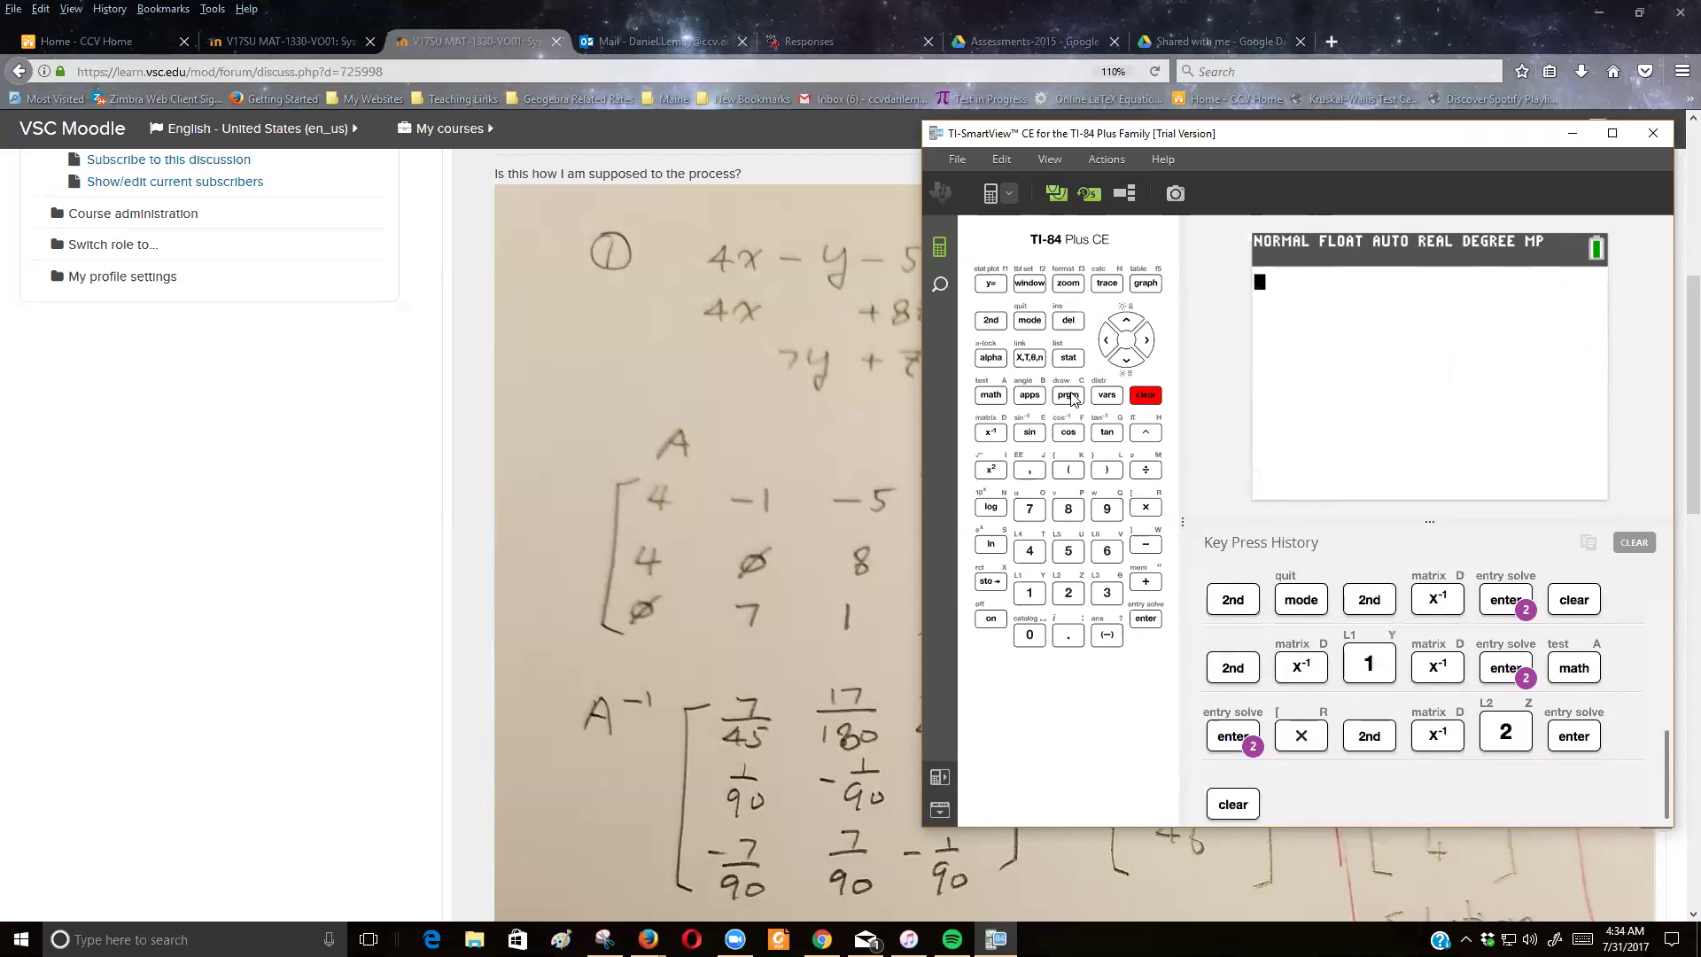
{"action": "left_click", "coordinate": [991, 320]}
{"action": "left_click", "coordinate": [997, 433]}
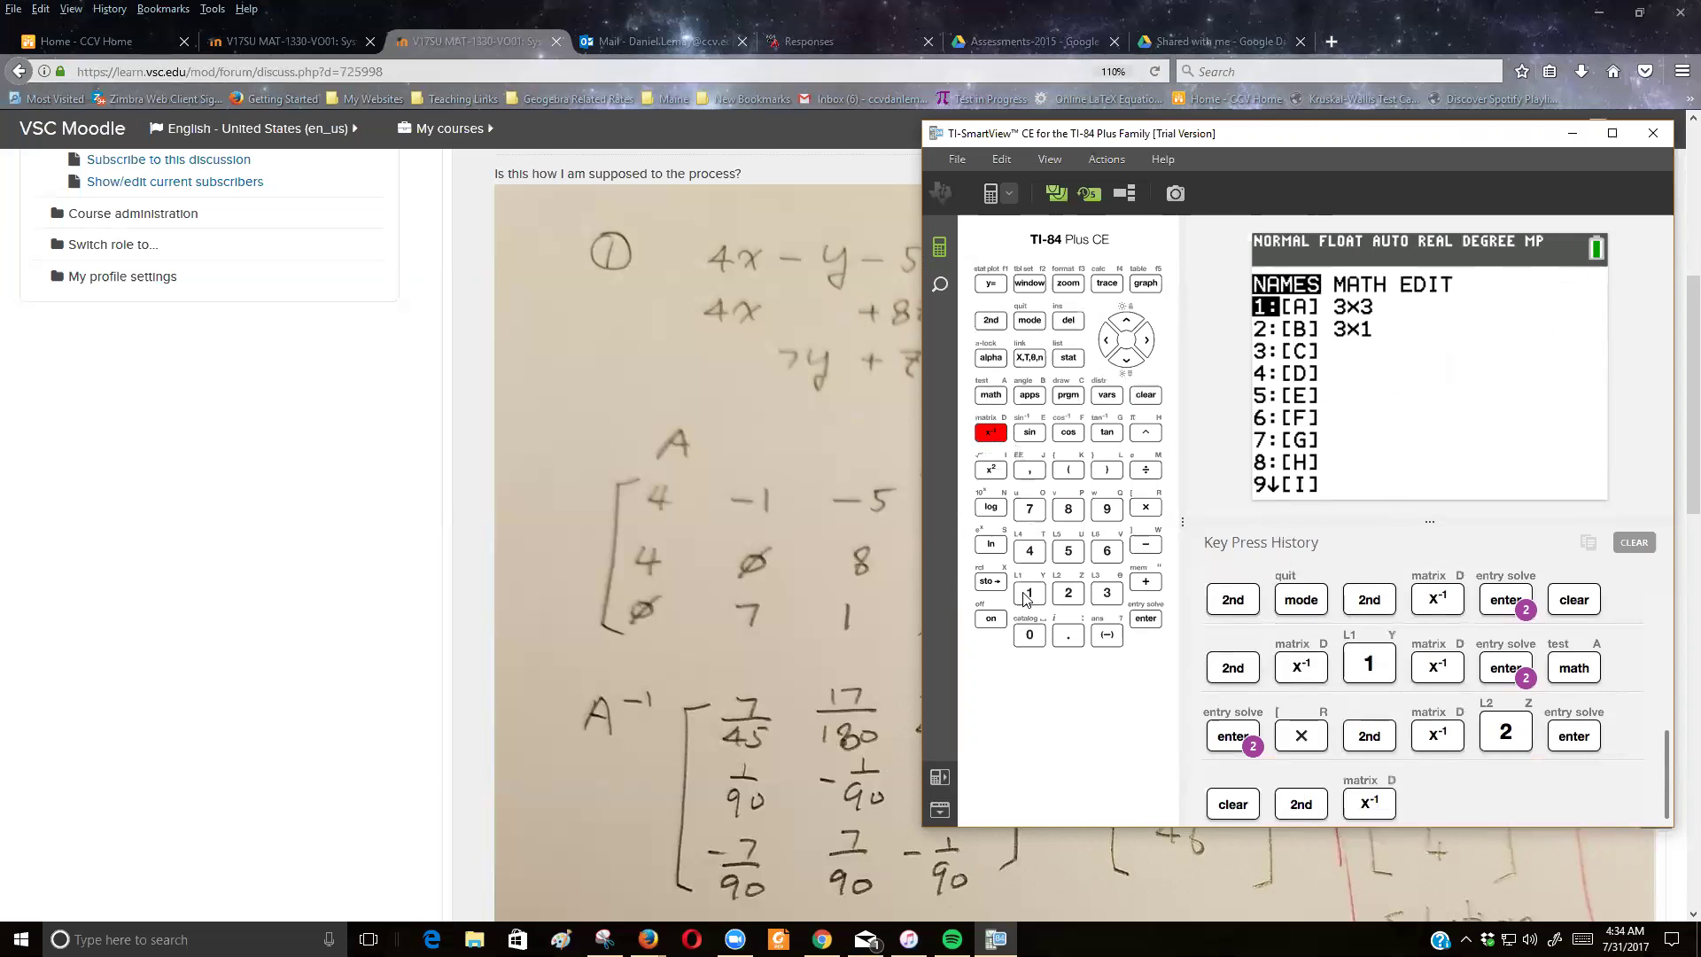
{"action": "left_click", "coordinate": [1026, 595]}
{"action": "left_click", "coordinate": [991, 434]}
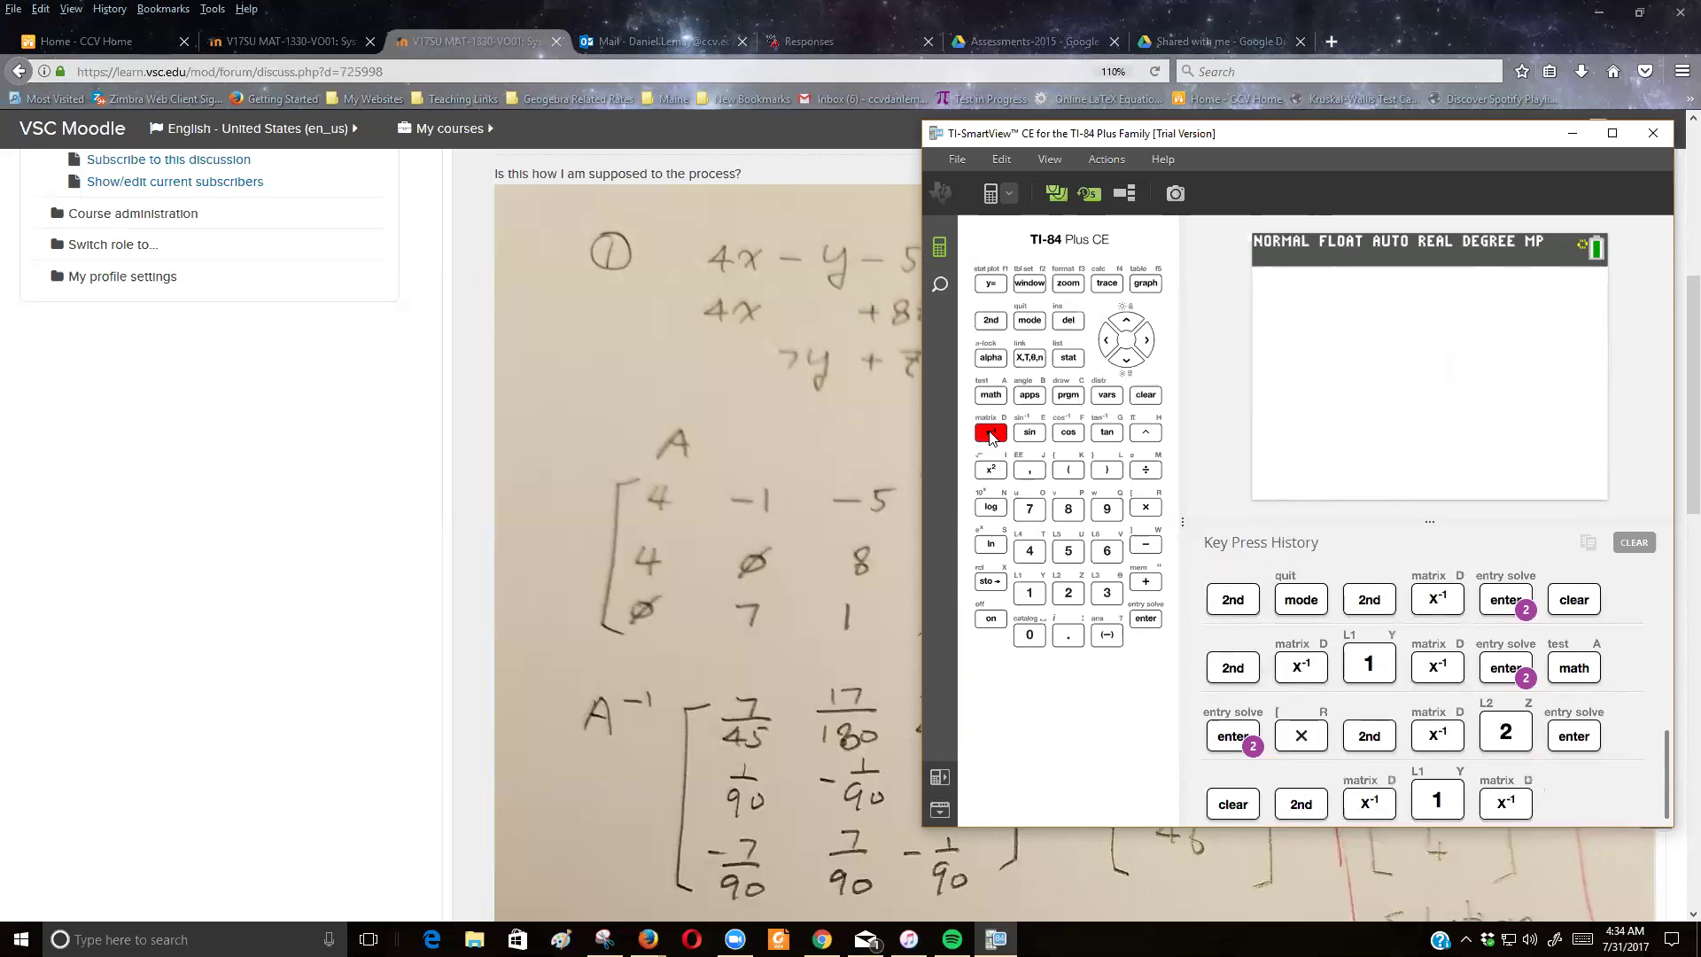
{"action": "left_click", "coordinate": [992, 322]}
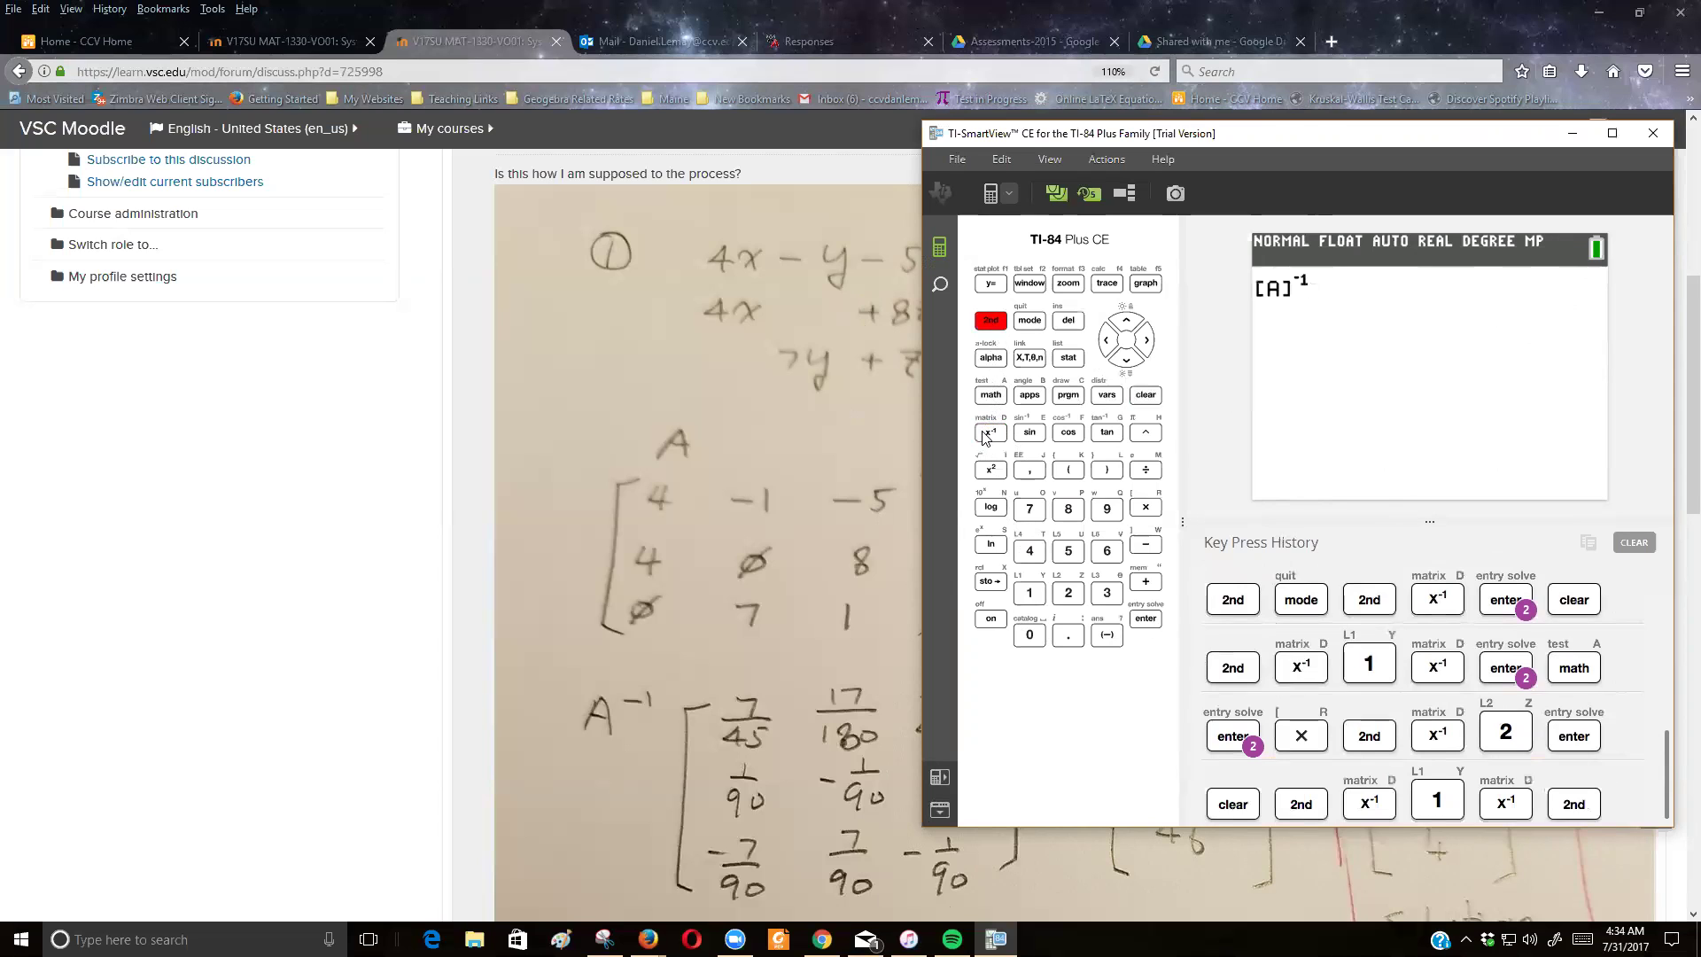
{"action": "left_click", "coordinate": [990, 432]}
{"action": "left_click", "coordinate": [1068, 594]}
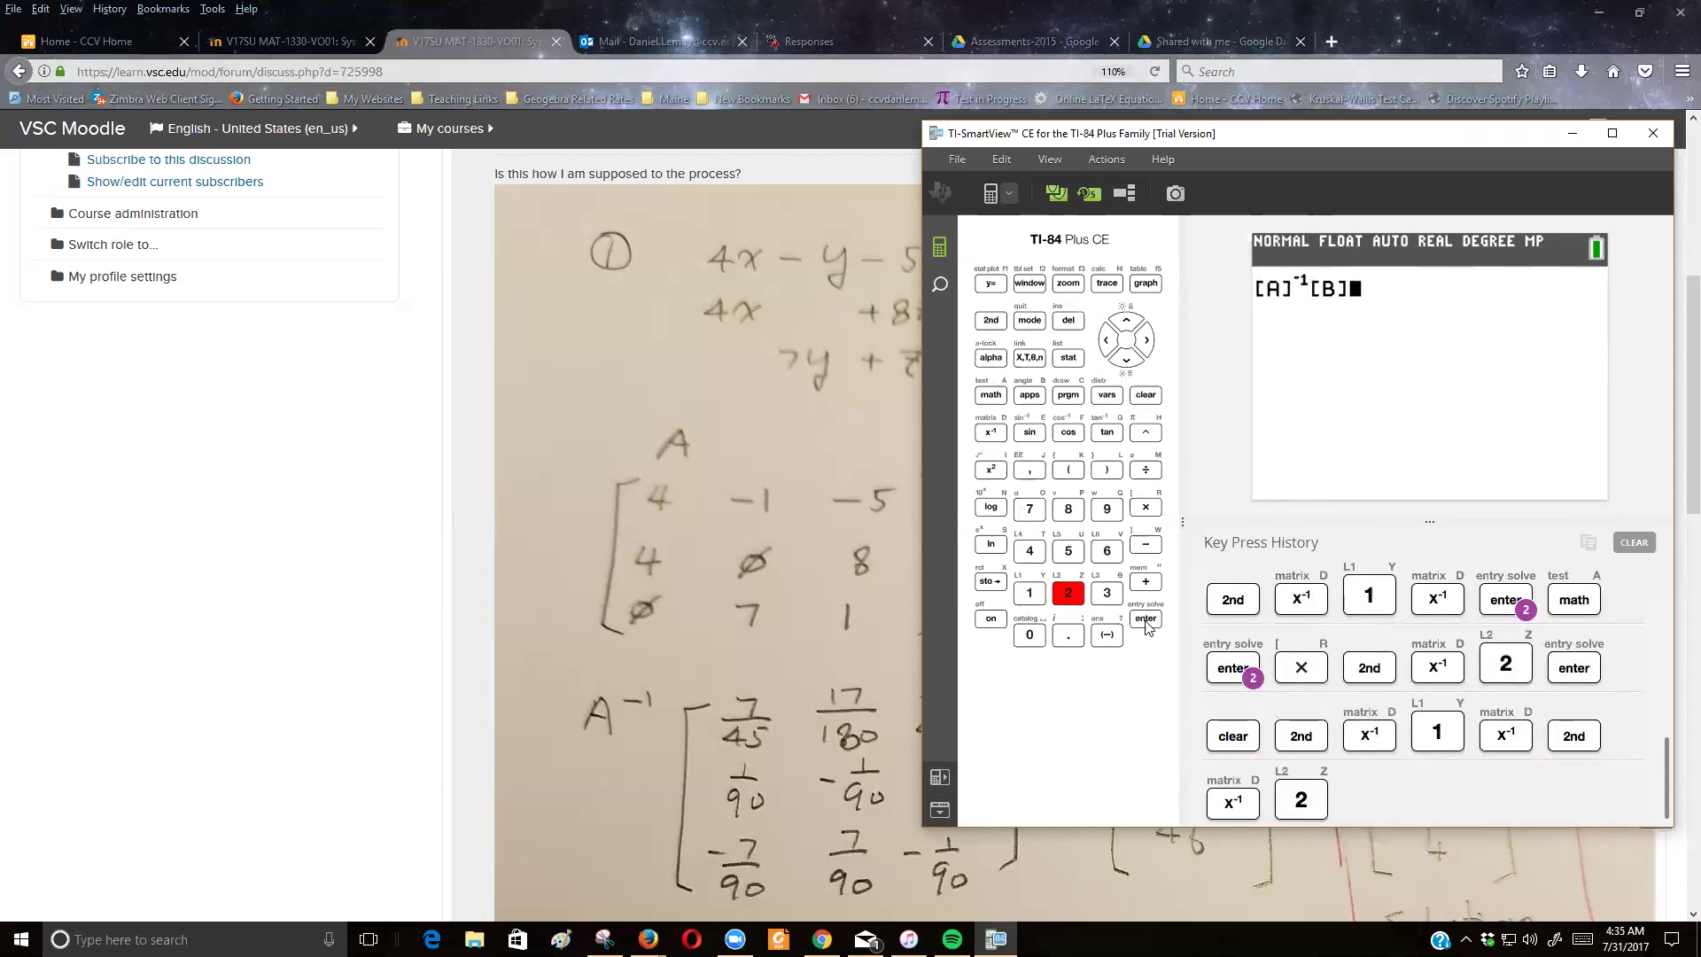
{"action": "left_click", "coordinate": [1153, 623]}
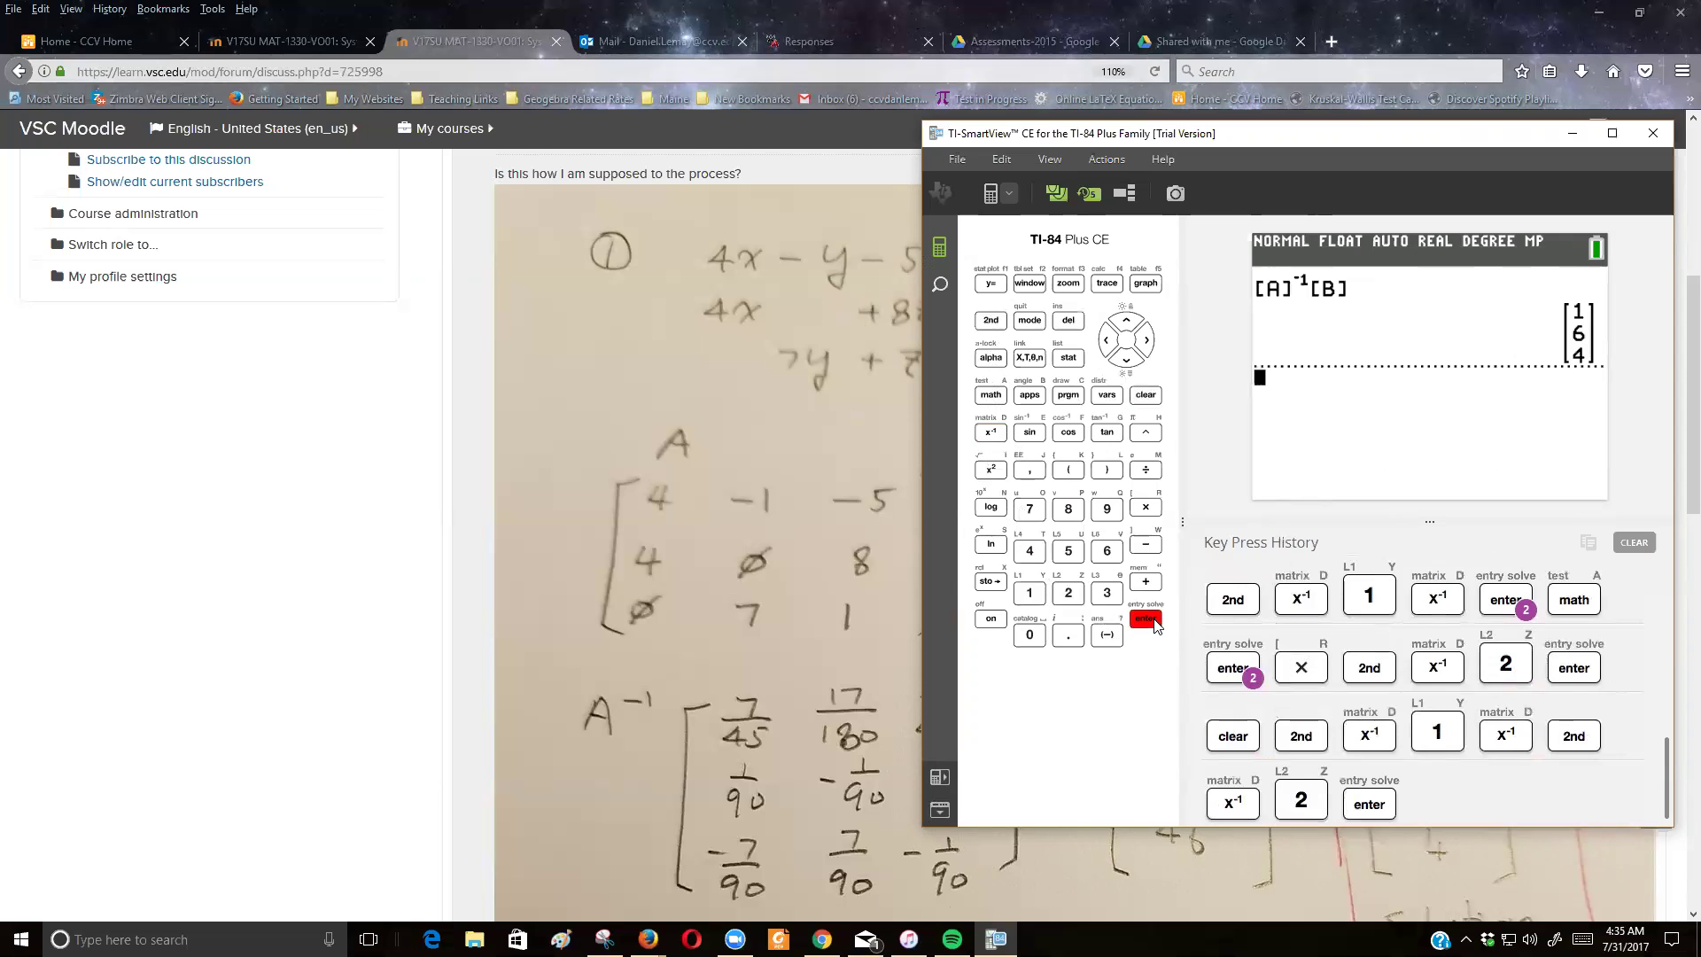